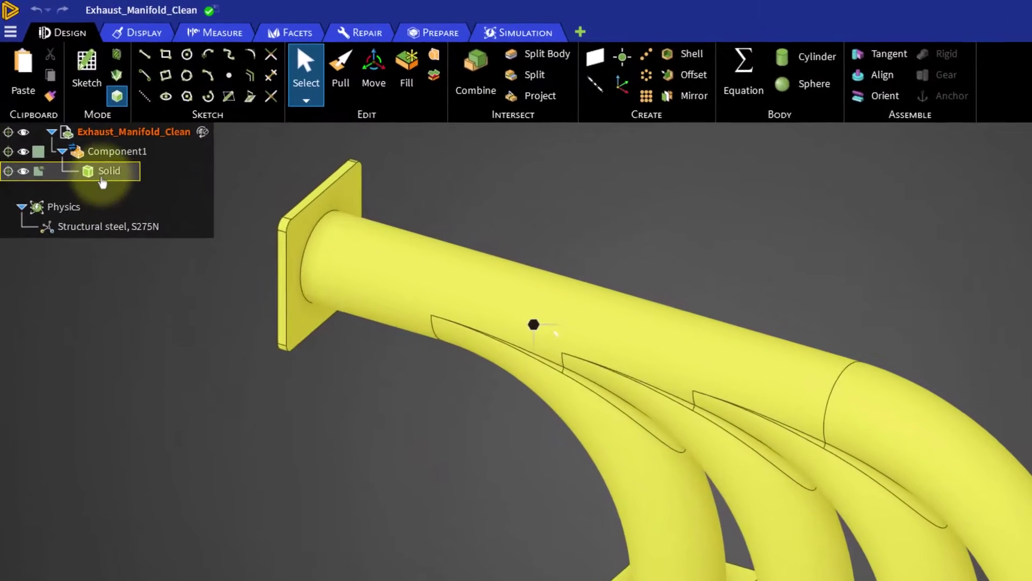
# - Run Check Geometry on the Solid body of Exhaust_Manifold_Clean
pyautogui.rightClick(75, 127)
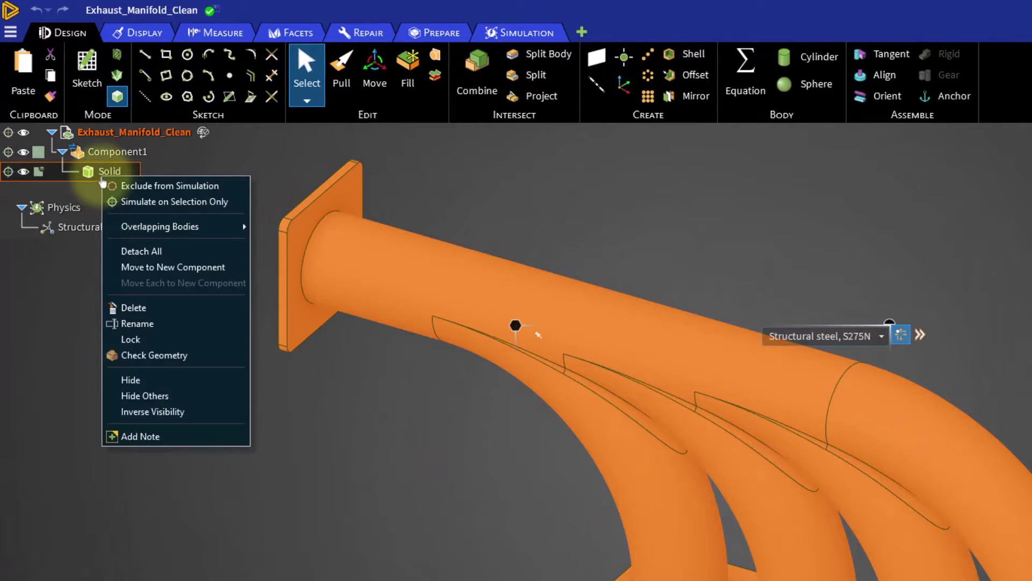
pyautogui.click(167, 357)
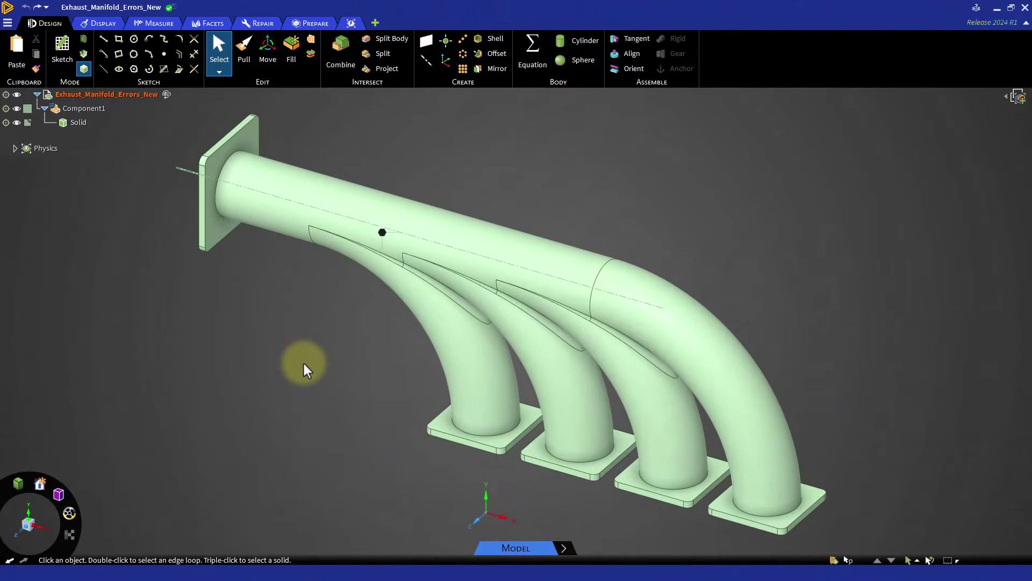
# - Run Check Geometry on the Solid body of Exhaust_Manifold_Errors_New and locate the invalid face structure
pyautogui.rightClick(67, 122)
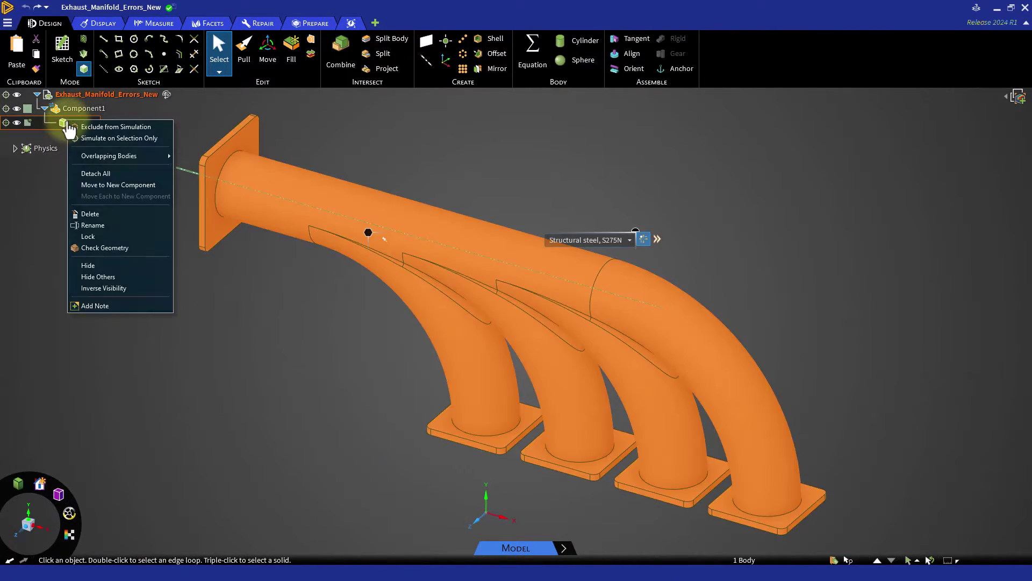
pyautogui.click(107, 247)
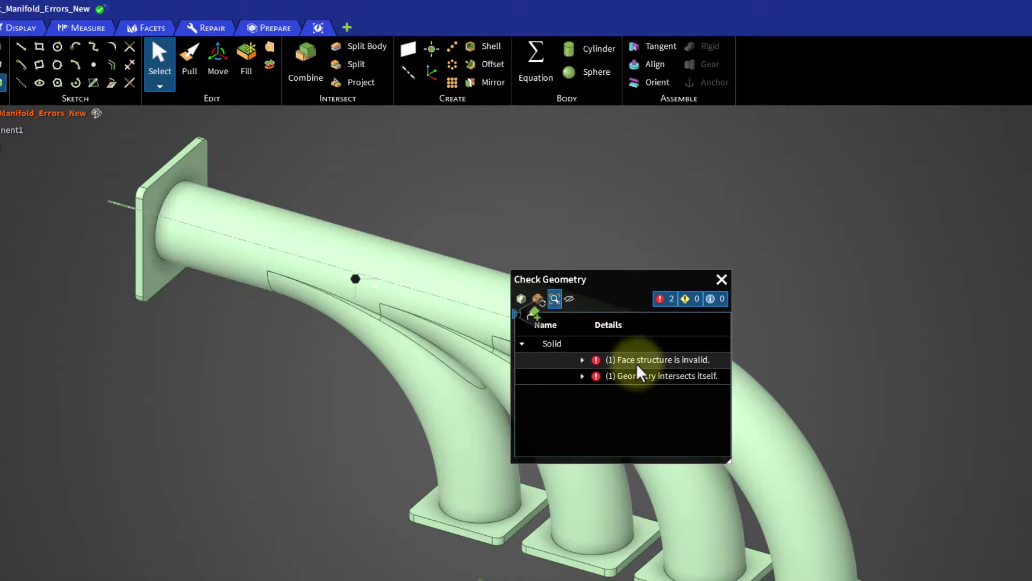
pyautogui.click(638, 363)
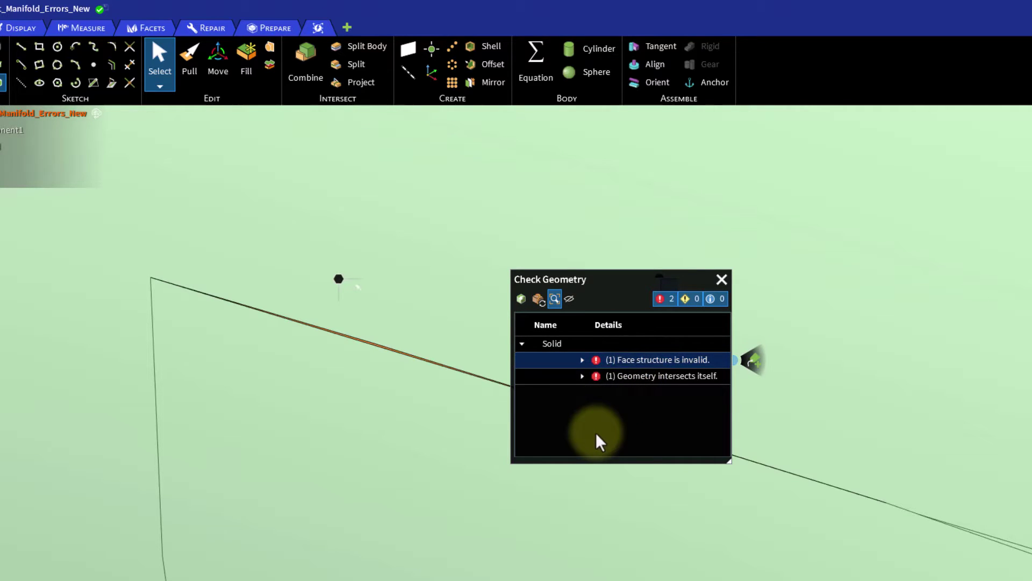
# - Delete the thin sliver face flagged as an invalid face structure on the manifold
pyautogui.moveTo(351, 378); pyautogui.dragTo(349, 280, button='middle')
pyautogui.rightClick(356, 236)
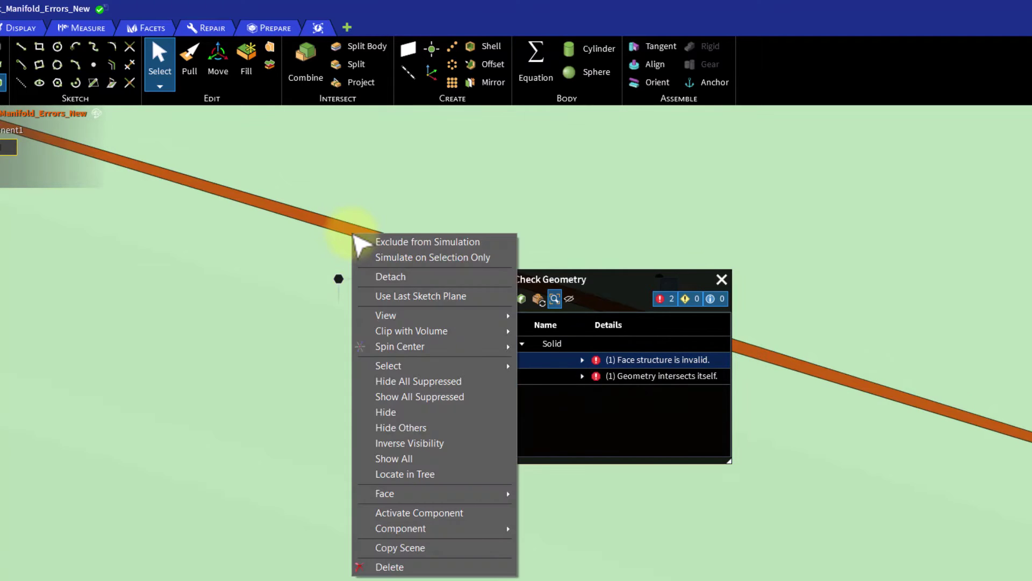
pyautogui.click(392, 565)
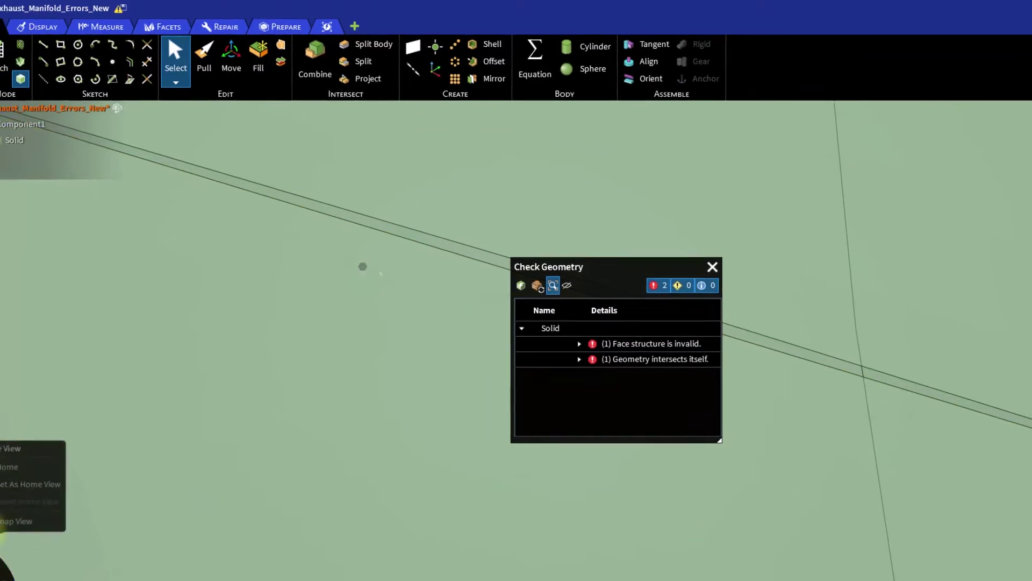
# - Examine the whole manifold from the home view and its Solid entry in the model structure, closing the geometry check results
pyautogui.moveTo(40, 484)
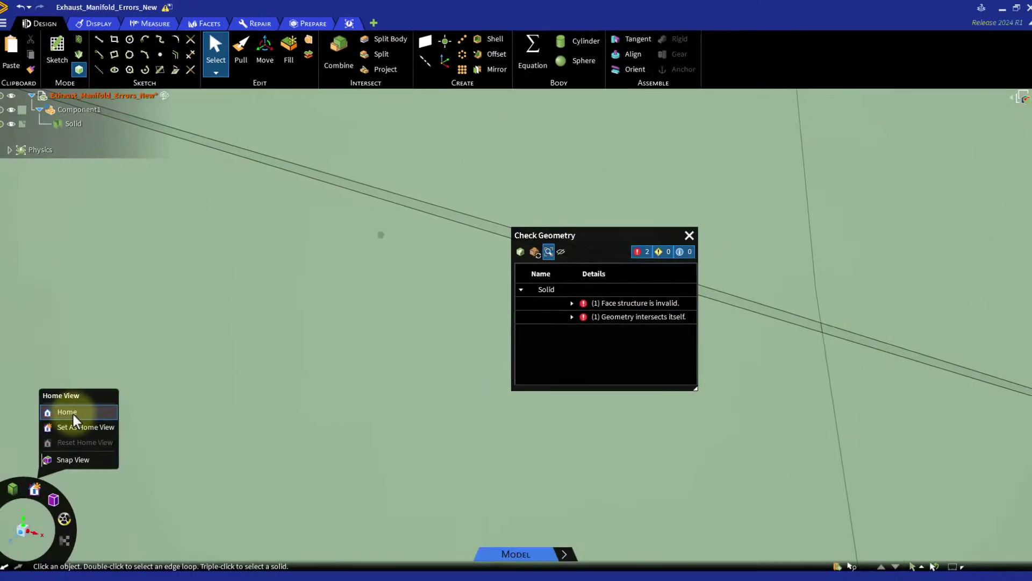
pyautogui.click(76, 409)
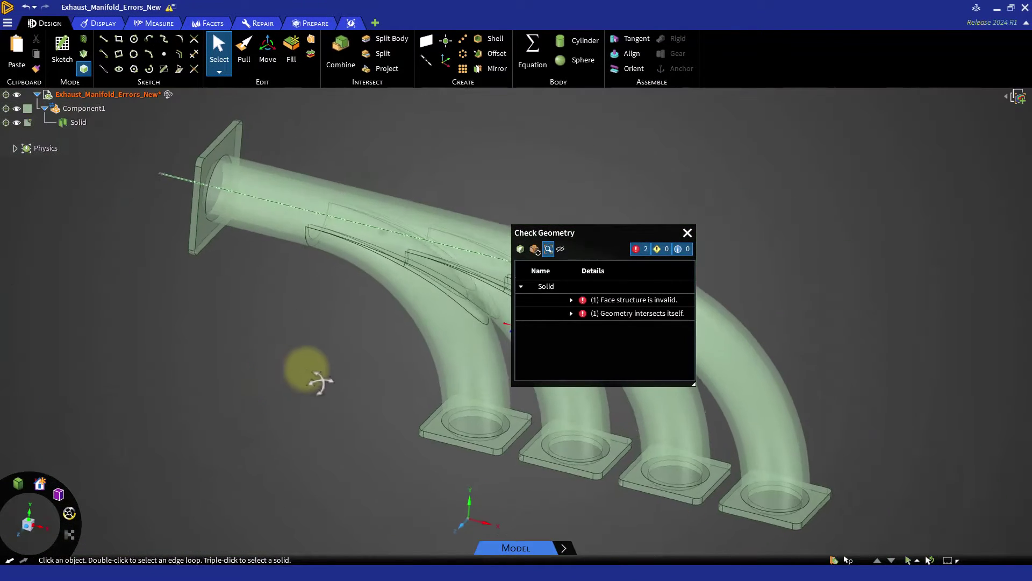
pyautogui.moveTo(320, 382); pyautogui.dragTo(299, 388, button='middle')
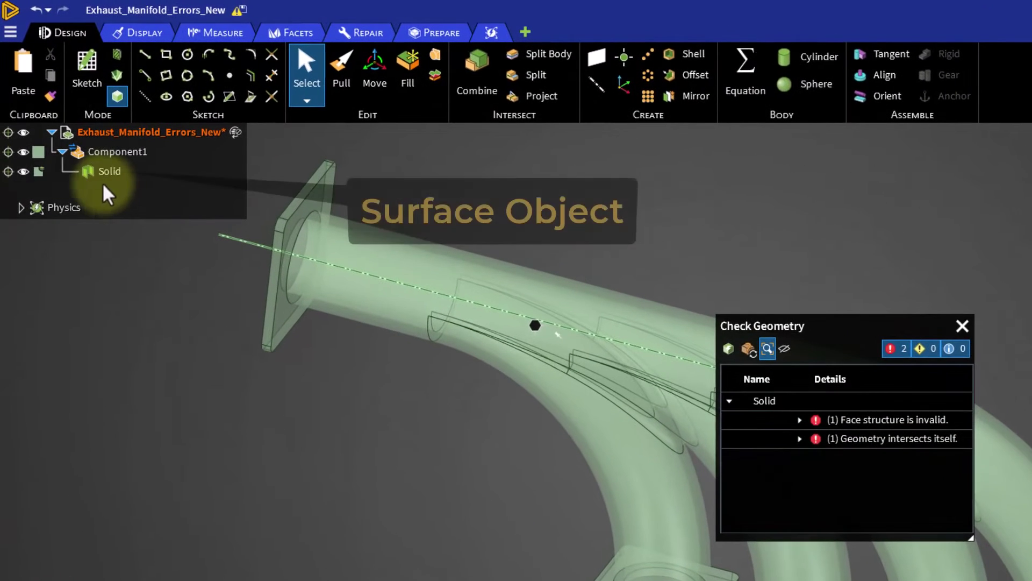
pyautogui.click(56, 122)
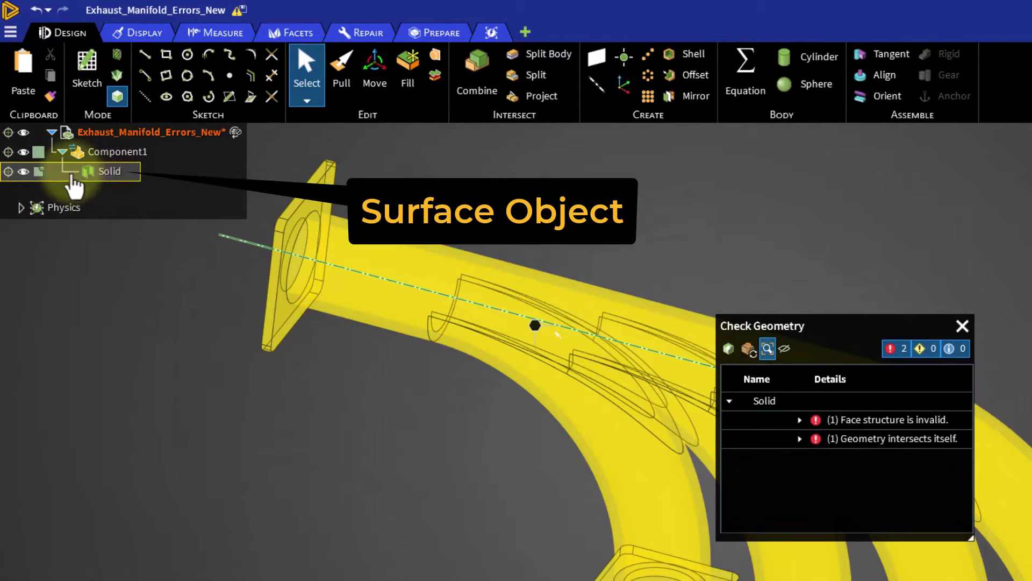
pyautogui.click(192, 243)
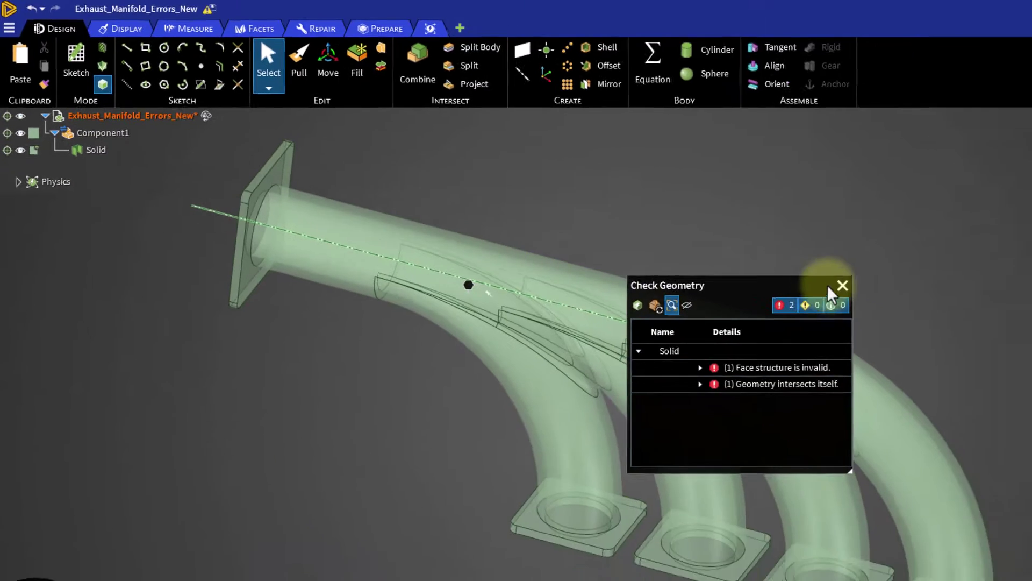
pyautogui.click(962, 326)
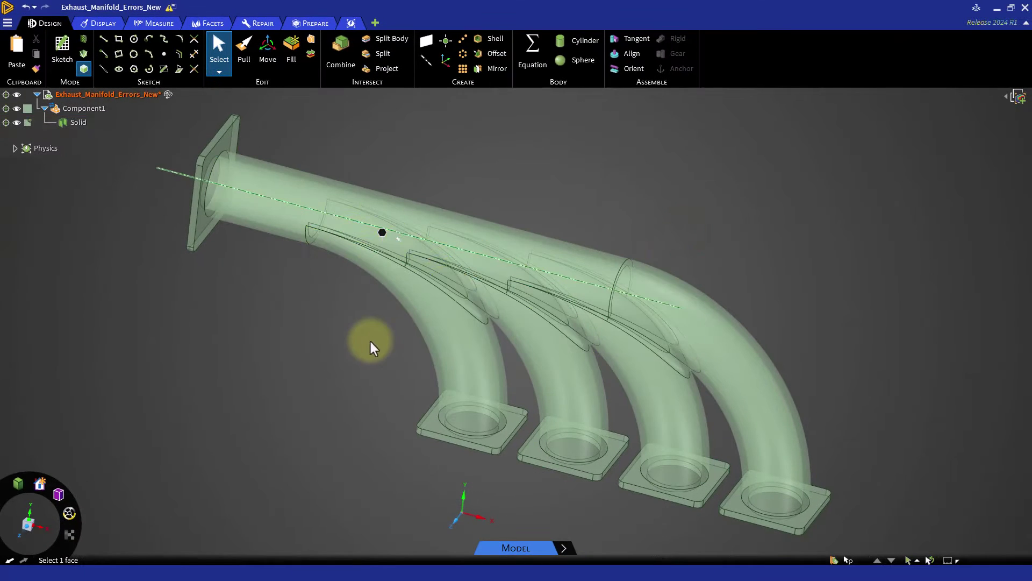
# - Stitch the manifold's open surfaces into a single body using a maximum distance of 0.1 mm
pyautogui.click(263, 23)
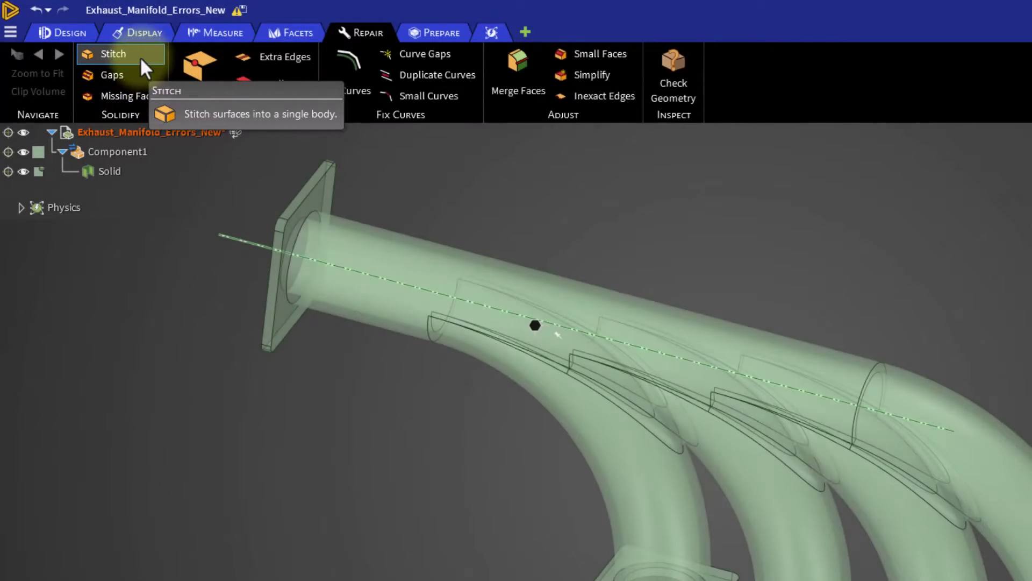
pyautogui.click(135, 53)
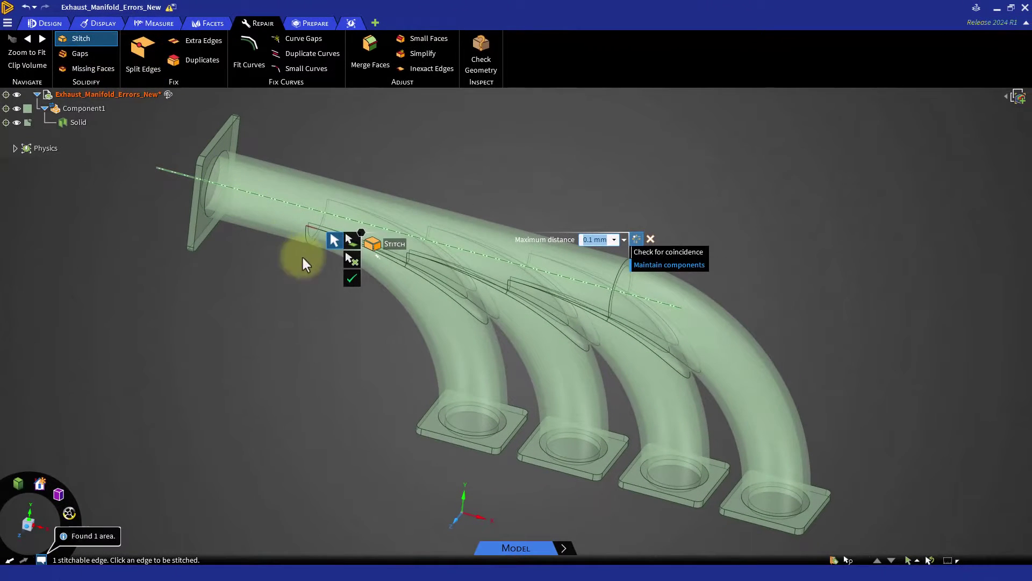
pyautogui.click(348, 277)
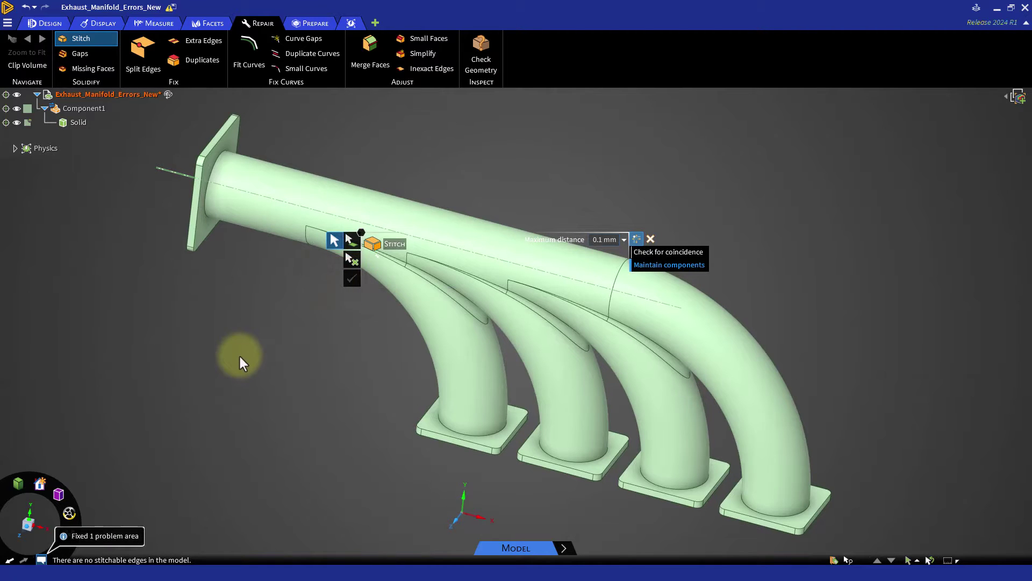
pyautogui.press('Escape')
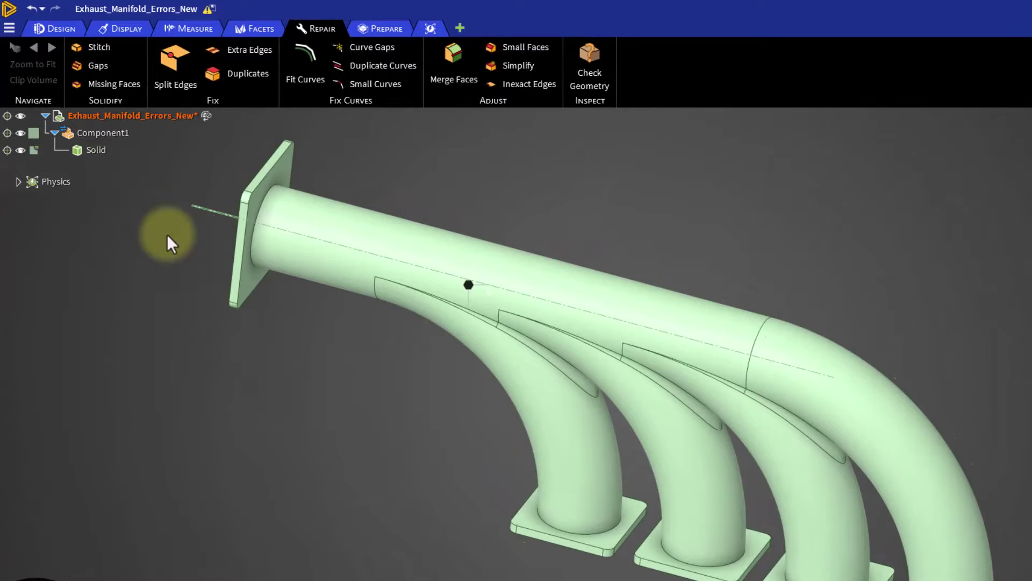
pyautogui.click(75, 122)
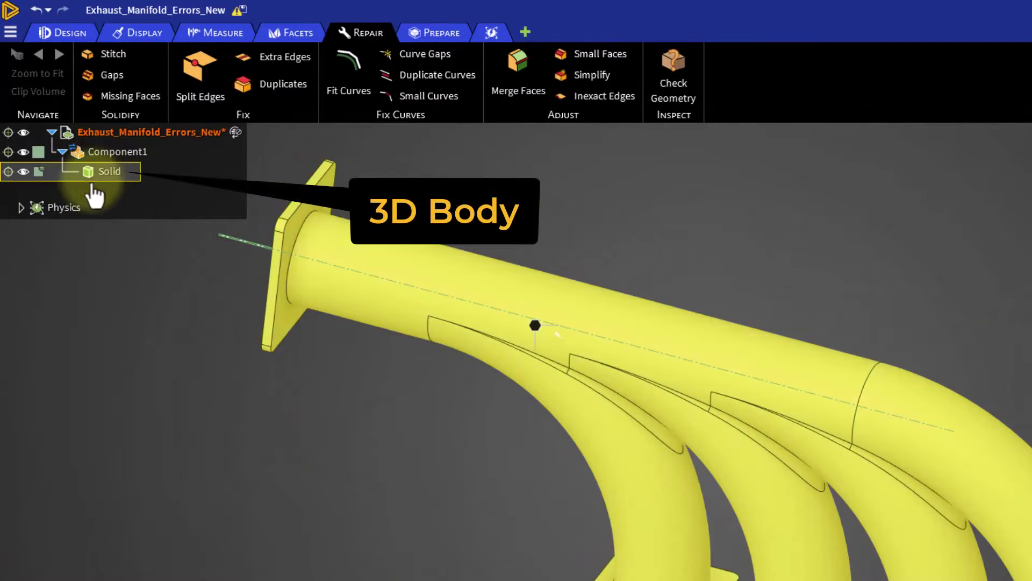
pyautogui.click(371, 554)
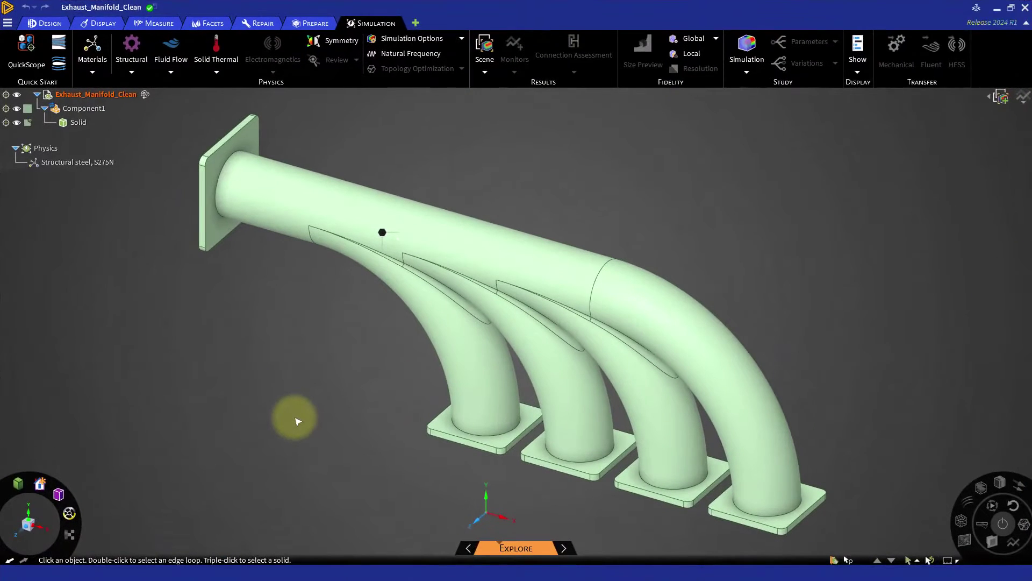
pyautogui.click(81, 125)
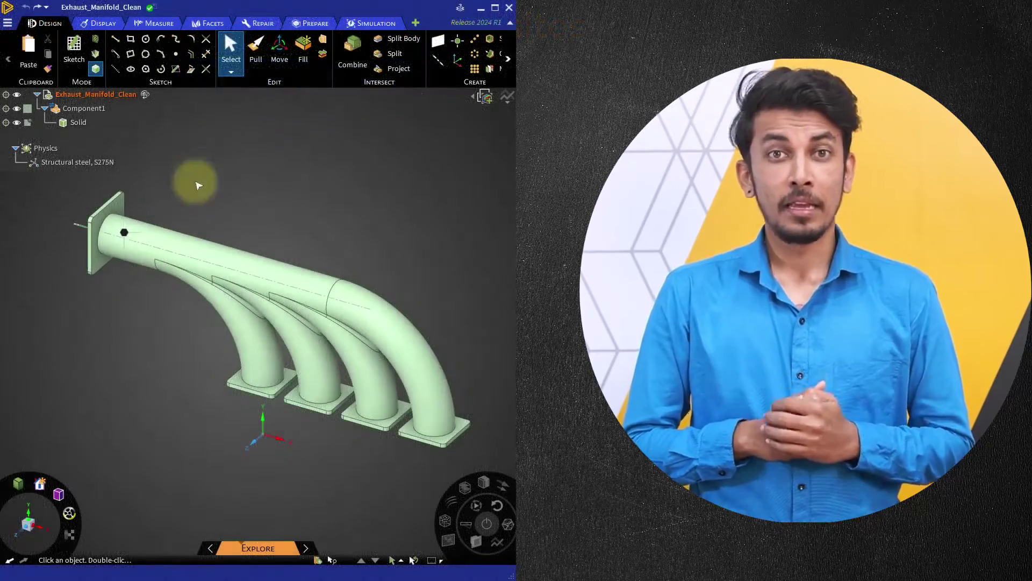
# - Start a Volume Extract on Exhaust_Manifold_Clean and select the end faces of the main pipe flange and the four branch flanges
pyautogui.click(310, 23)
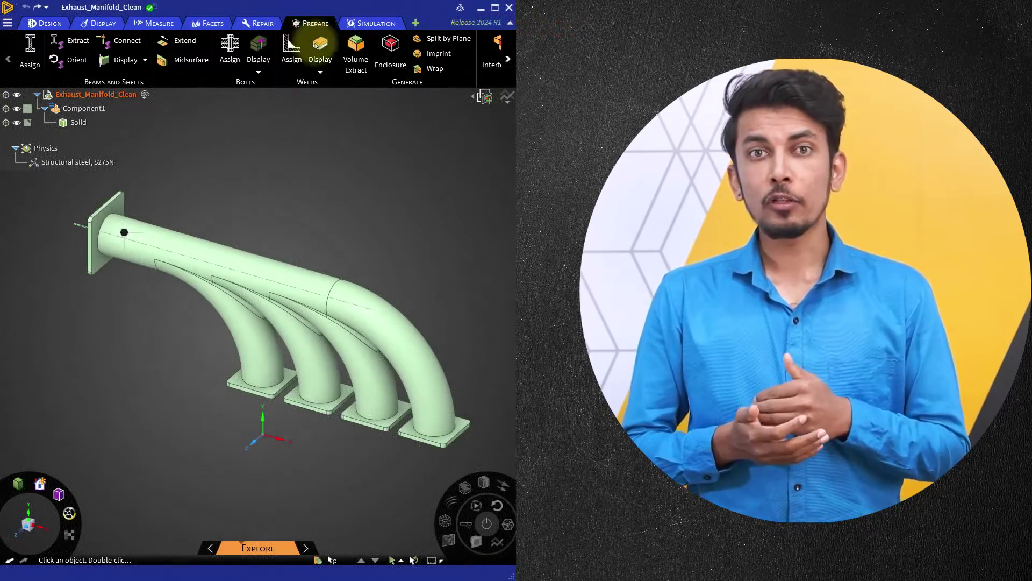
pyautogui.click(355, 54)
pyautogui.moveTo(131, 306); pyautogui.dragTo(182, 242, button='middle')
pyautogui.click(139, 242)
pyautogui.moveTo(180, 362); pyautogui.dragTo(187, 270, button='middle')
pyautogui.click(247, 350)
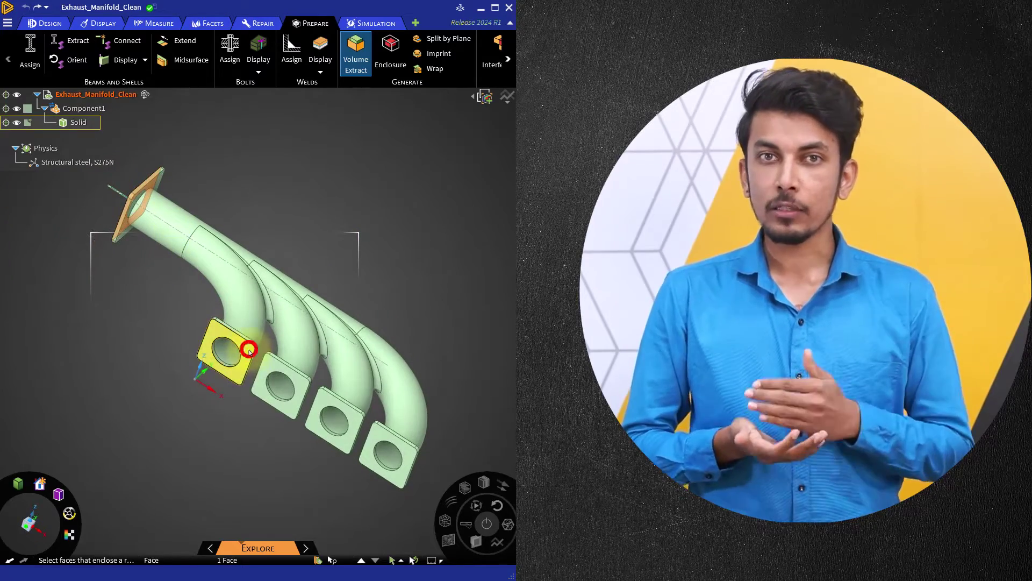
pyautogui.click(274, 365)
pyautogui.click(344, 422)
pyautogui.click(382, 430)
# - Pick a face inside the first branch opening, complete the internal volume extraction, and hide the manifold's solid component
pyautogui.click(81, 278)
pyautogui.click(226, 351)
pyautogui.click(81, 298)
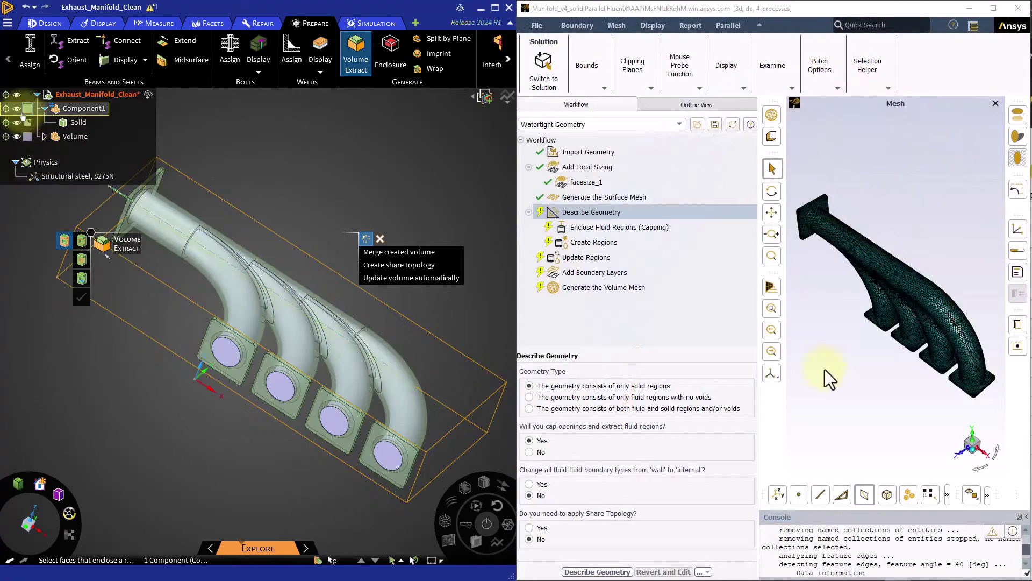
pyautogui.click(26, 110)
pyautogui.click(17, 122)
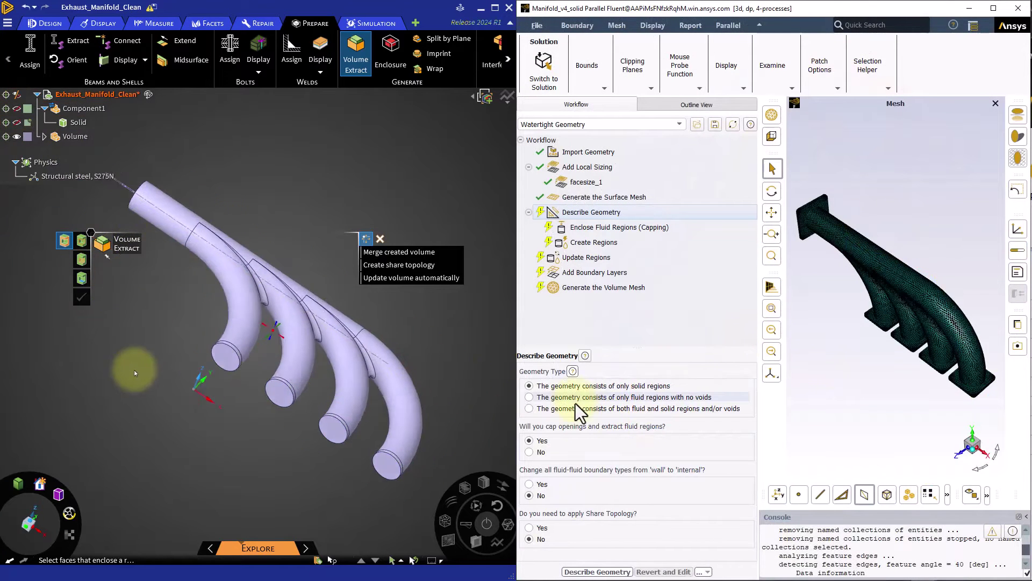
# - In Fluent, describe the geometry as only solid regions with capping of openings and extraction of fluid regions enabled
pyautogui.click(529, 451)
pyautogui.click(529, 440)
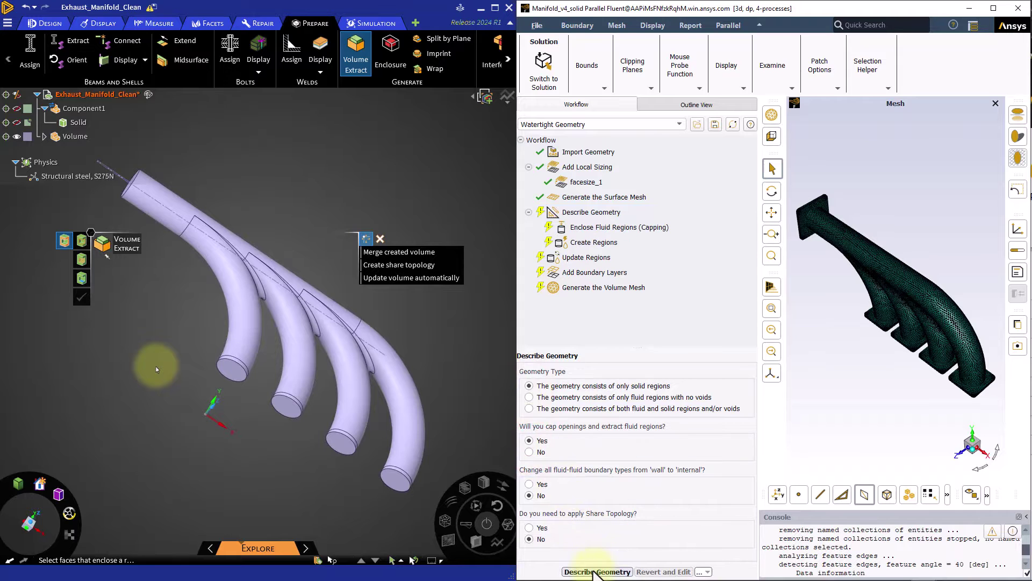
pyautogui.click(596, 572)
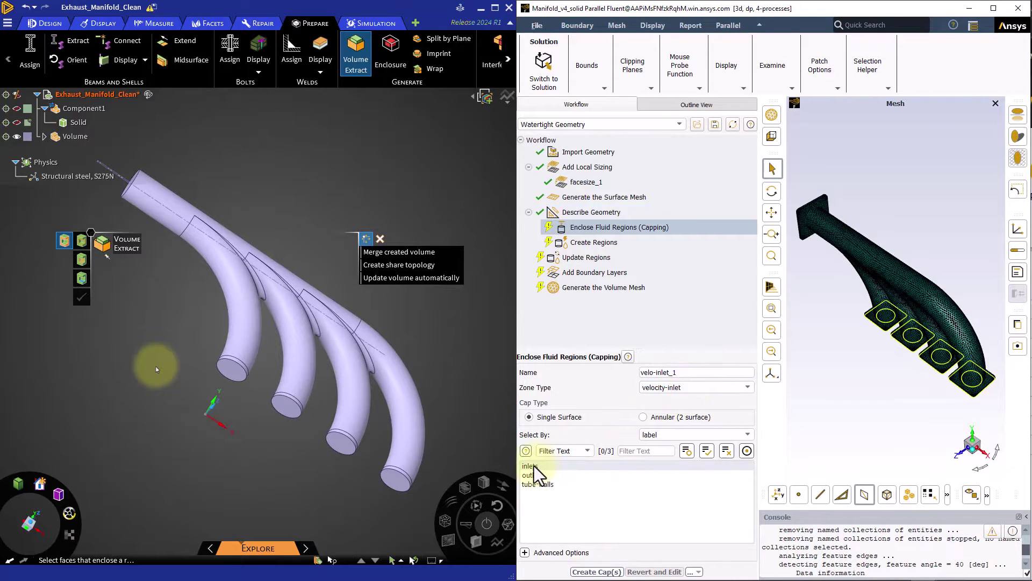
# - Cap the inlet label as velocity-inlet zone velo-inlet_1 and the outlet label as pres_outlet_1
pyautogui.click(533, 466)
pyautogui.click(596, 571)
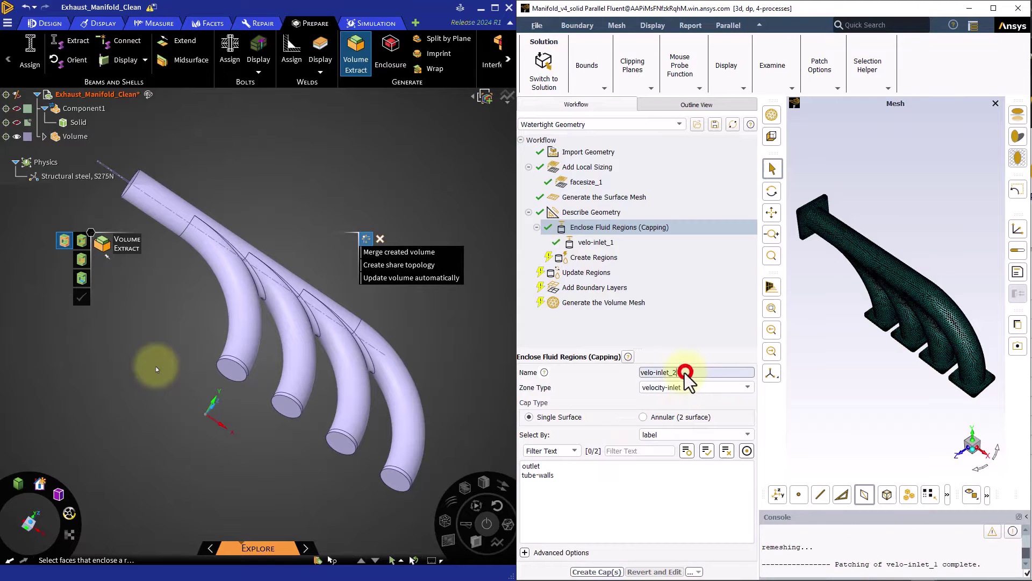
pyautogui.click(710, 388)
pyautogui.click(672, 425)
pyautogui.click(533, 465)
pyautogui.click(597, 572)
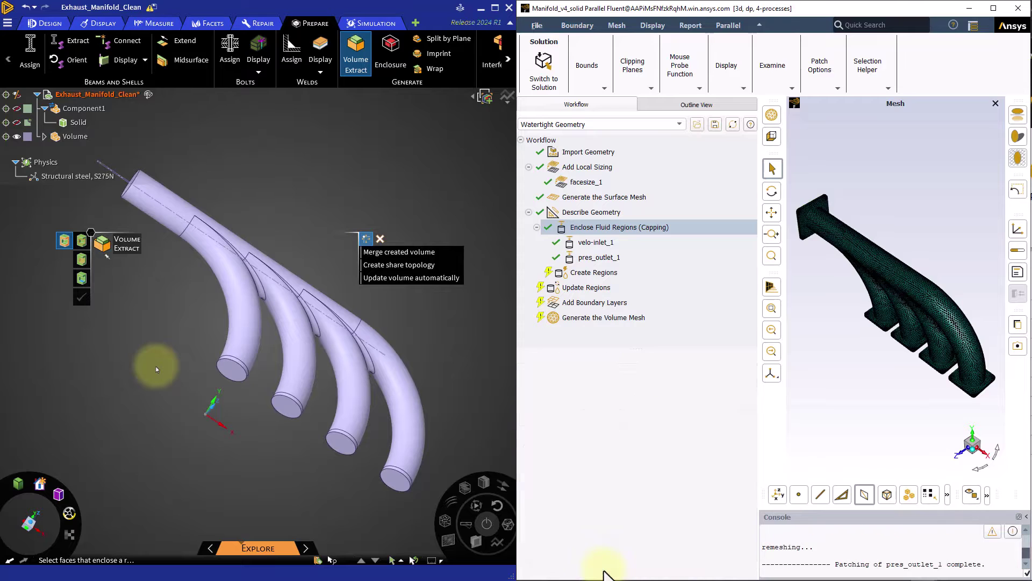
# - Create the regions with an estimated number of fluid regions of 1
pyautogui.click(606, 276)
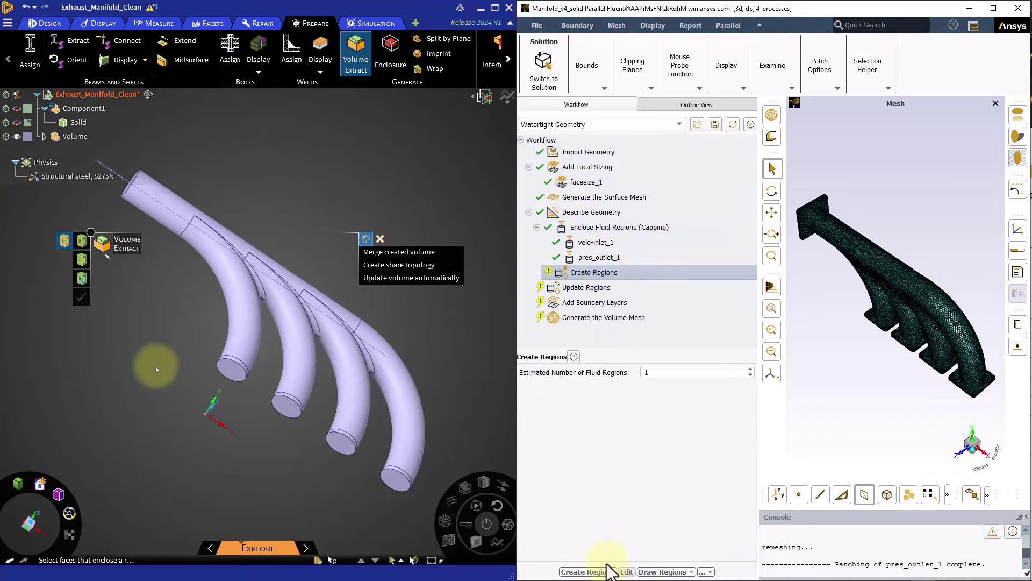
pyautogui.click(598, 571)
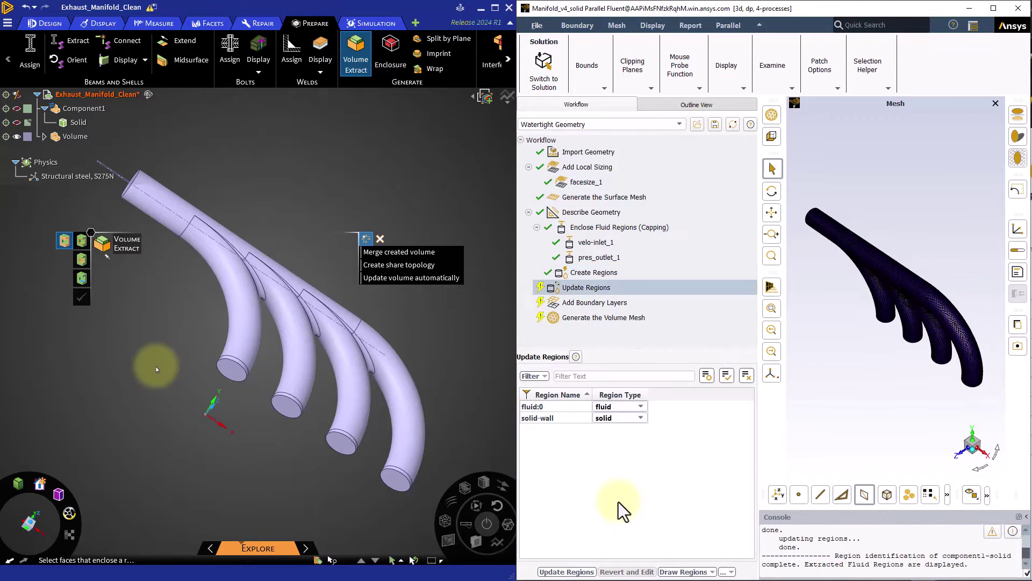
# - Draw only the solid regions and only the fluid regions of the mesh to examine each
pyautogui.click(712, 572)
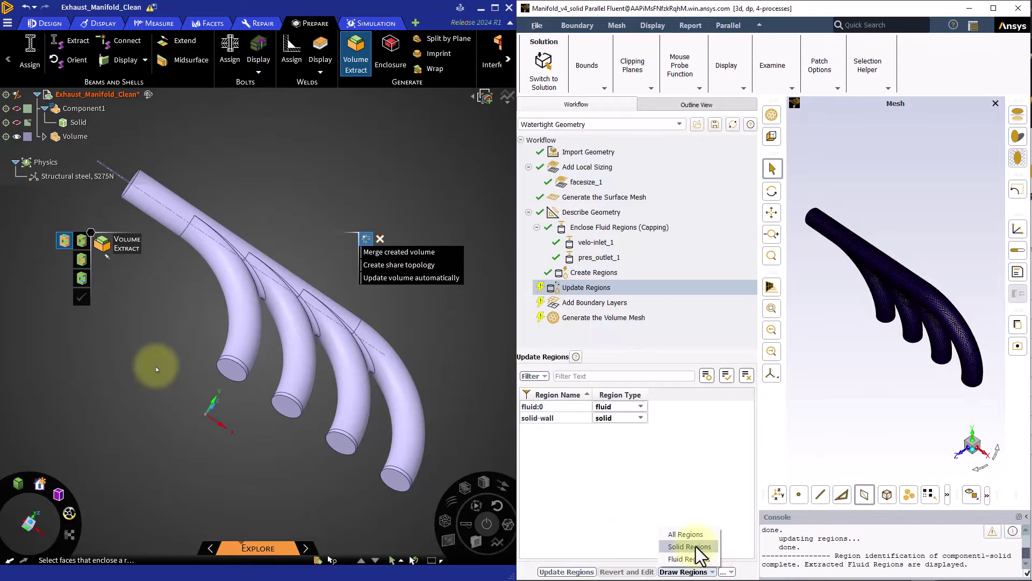
pyautogui.click(697, 547)
pyautogui.click(699, 572)
pyautogui.click(698, 560)
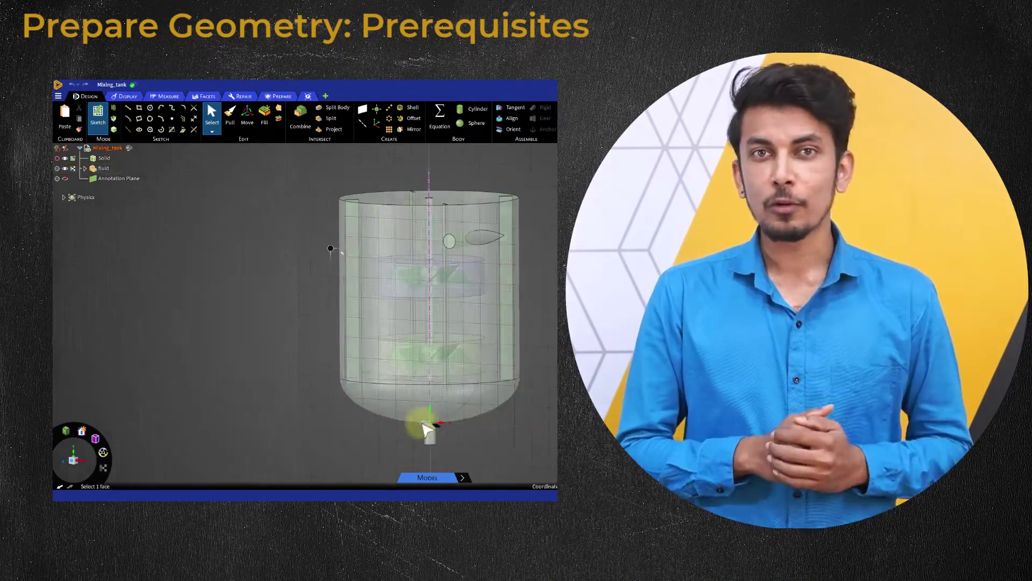
pyautogui.press('x')
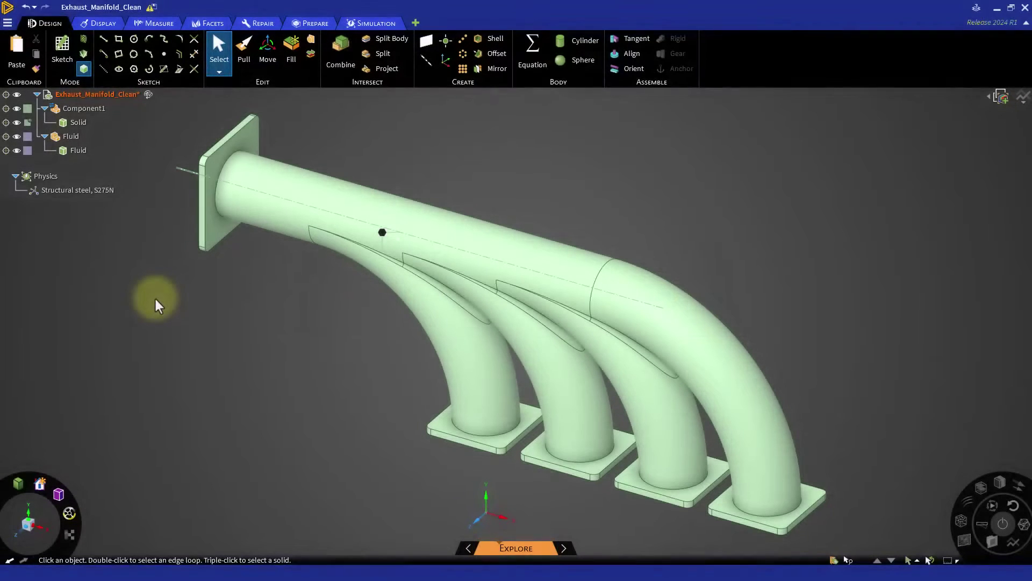
# - Highlight the Solid and Fluid bodies of Exhaust_Manifold_Clean in turn to examine each one
pyautogui.click(62, 122)
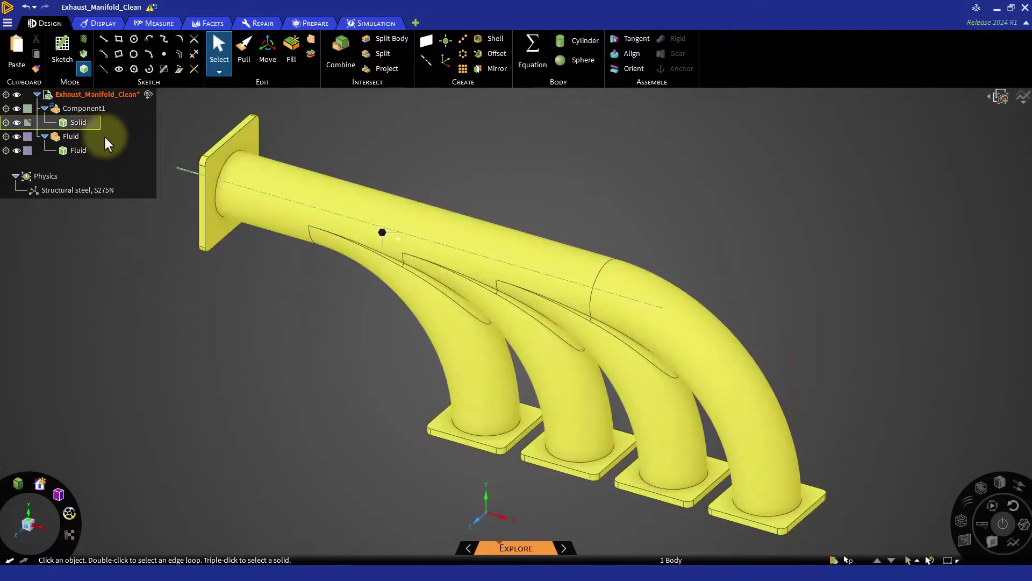
pyautogui.click(110, 142)
pyautogui.click(70, 108)
pyautogui.click(107, 141)
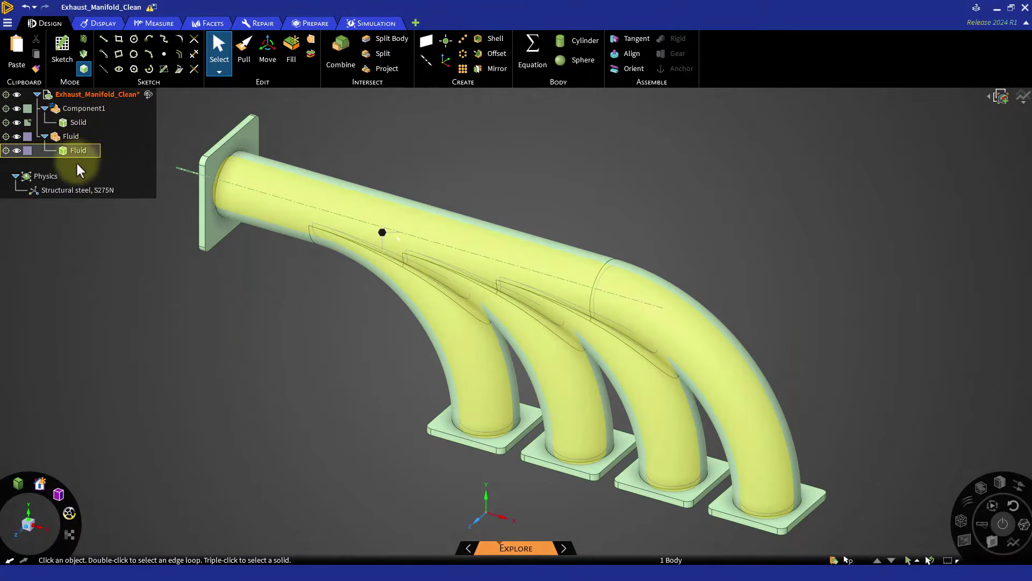
# - Share all coincident topology between the Solid and Fluid bodies of the exhaust manifold
pyautogui.click(231, 177)
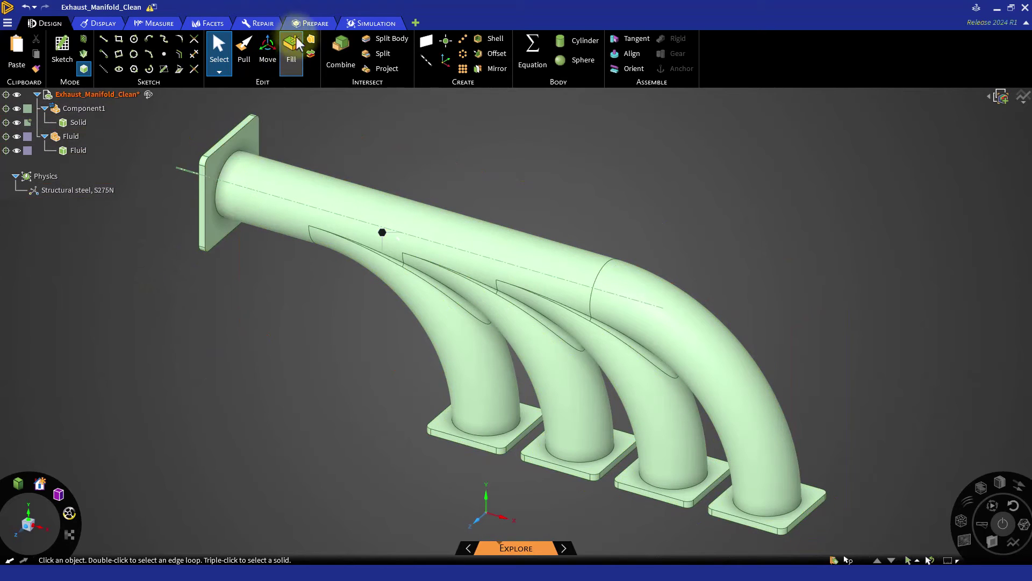
pyautogui.click(310, 27)
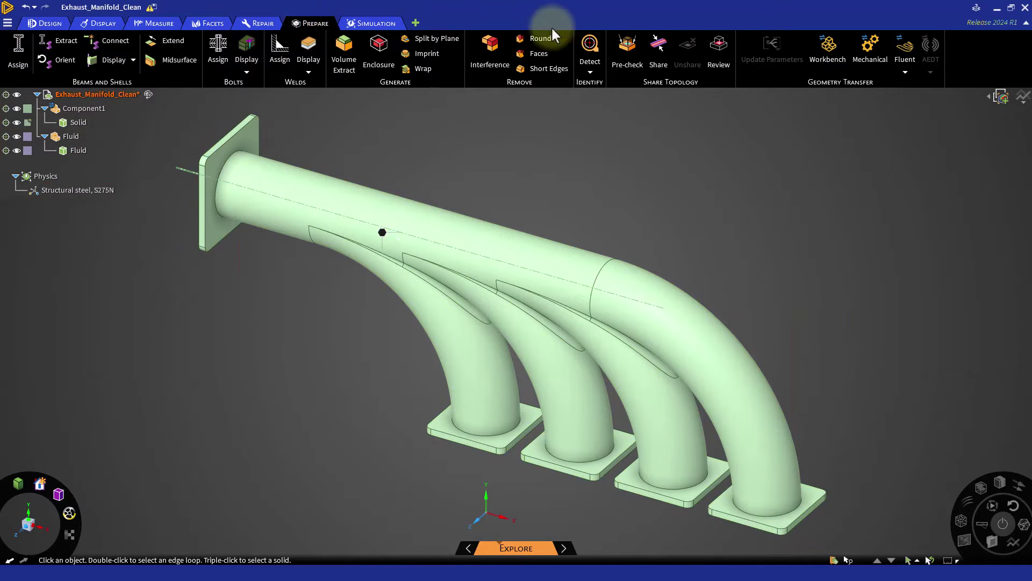
pyautogui.click(662, 66)
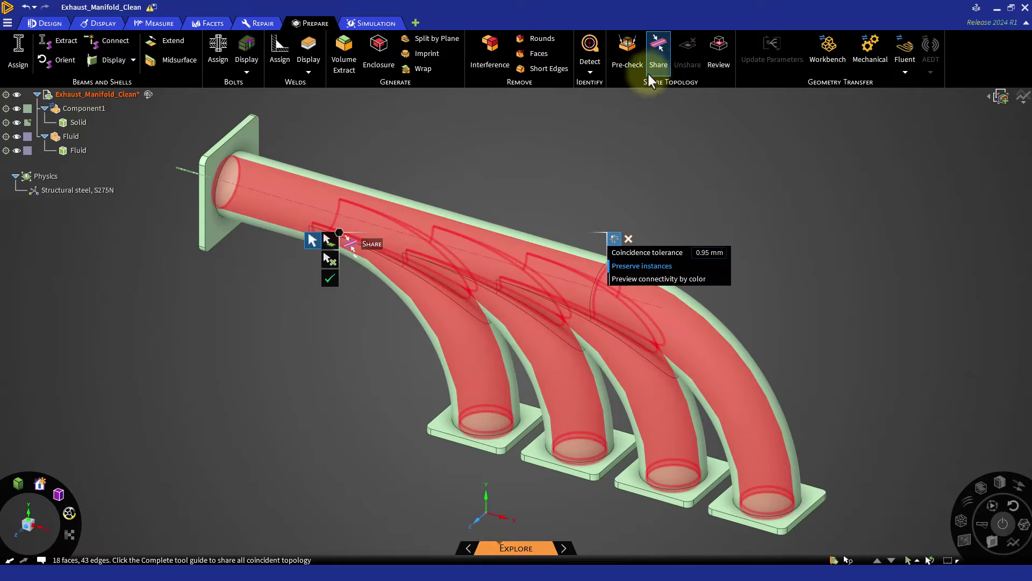
pyautogui.moveTo(311, 366); pyautogui.dragTo(329, 331, button='middle')
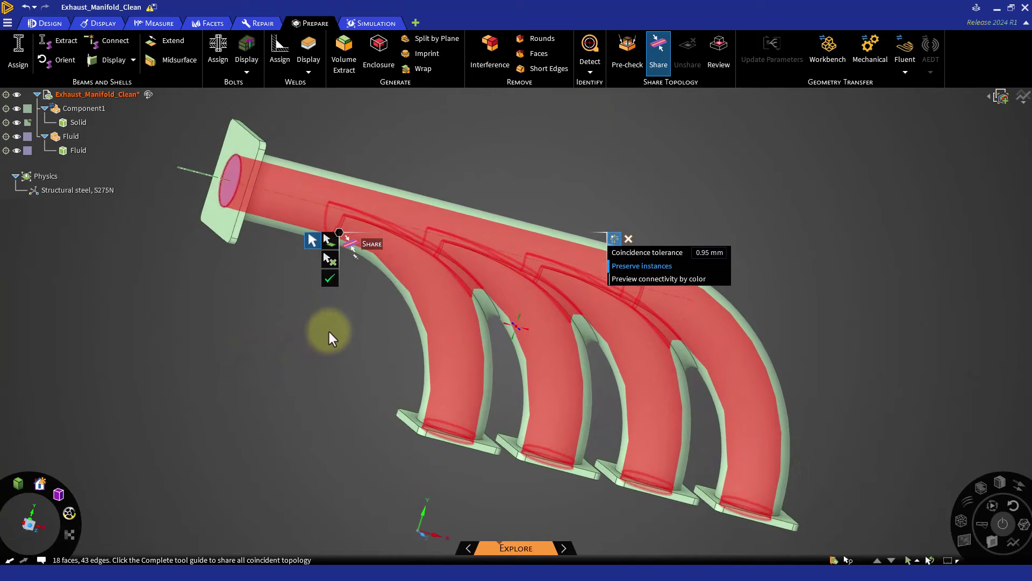
pyautogui.click(329, 279)
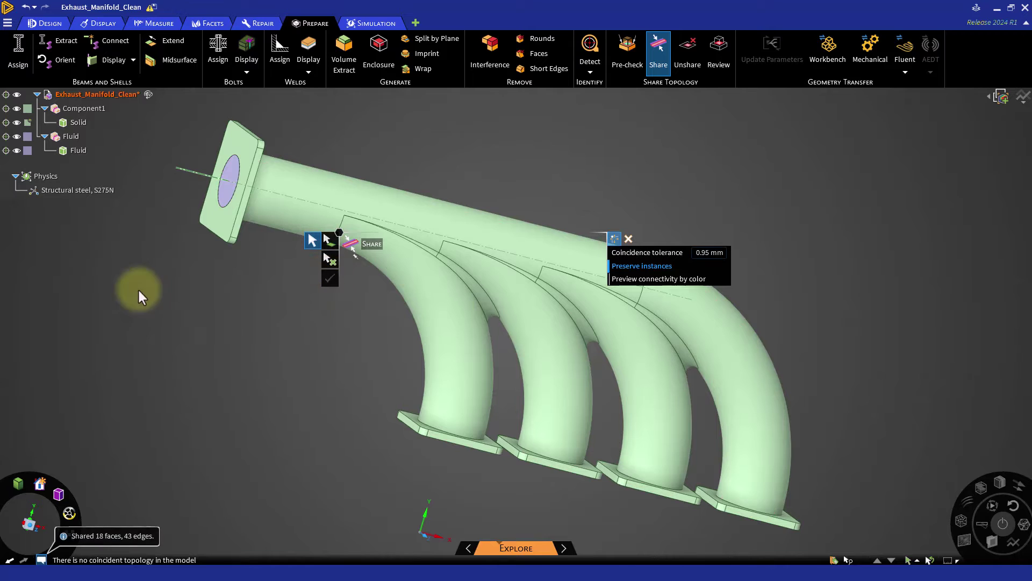
pyautogui.click(59, 141)
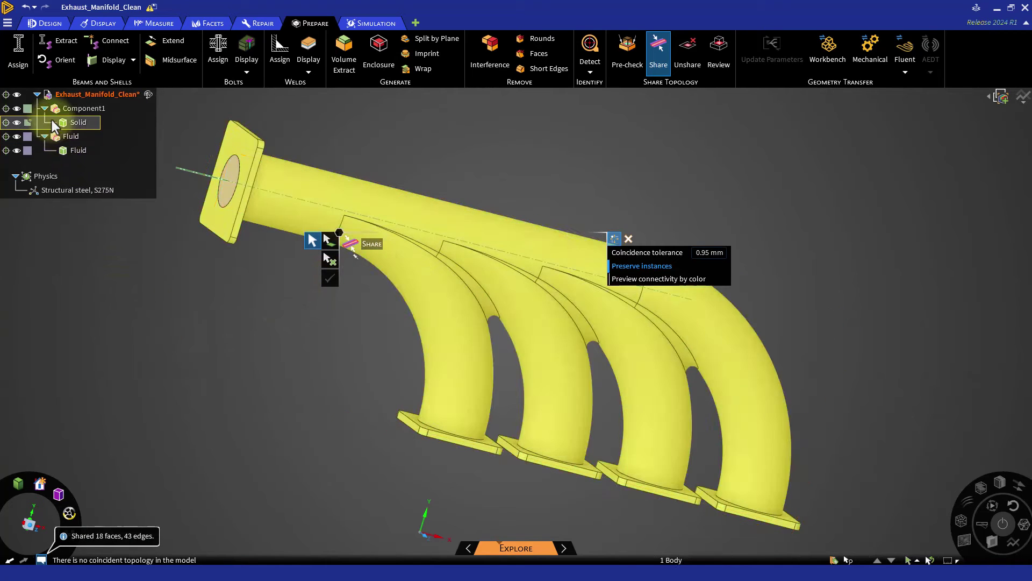
pyautogui.click(98, 200)
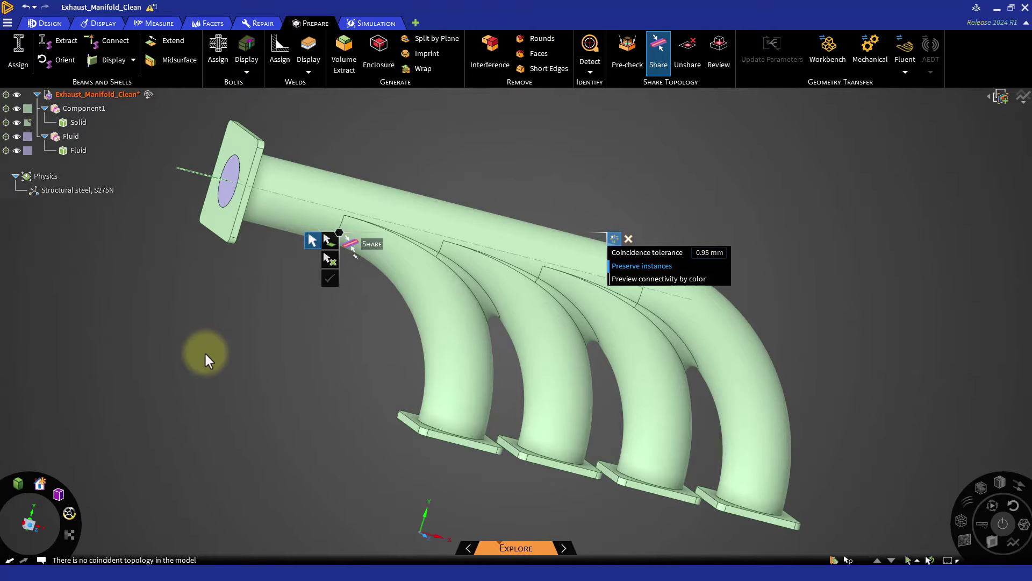
pyautogui.press('Escape')
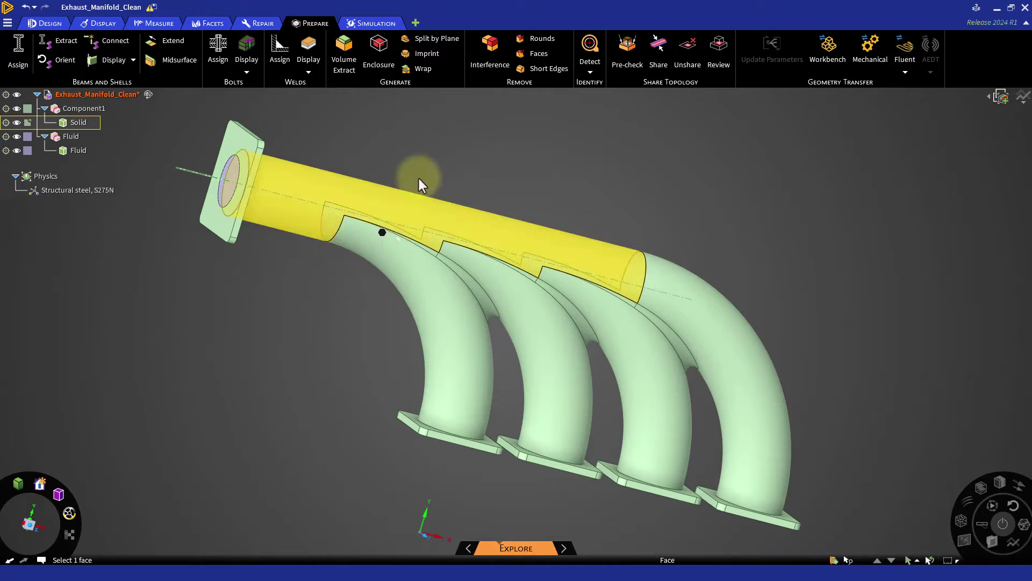
# - Review the shared topology of the manifold's Solid body and Fluid body, inspecting each body in turn
pyautogui.click(712, 64)
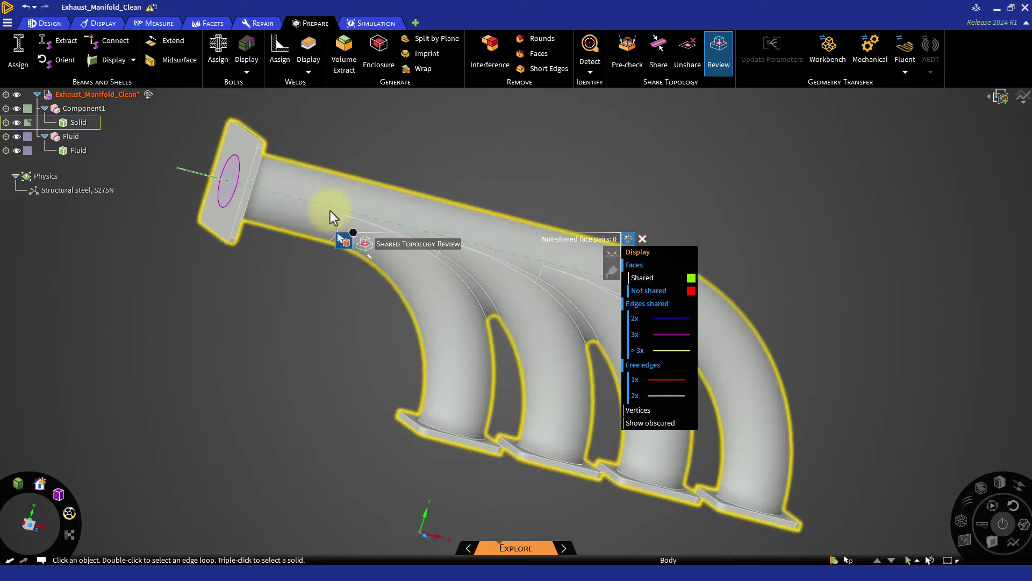
pyautogui.click(302, 191)
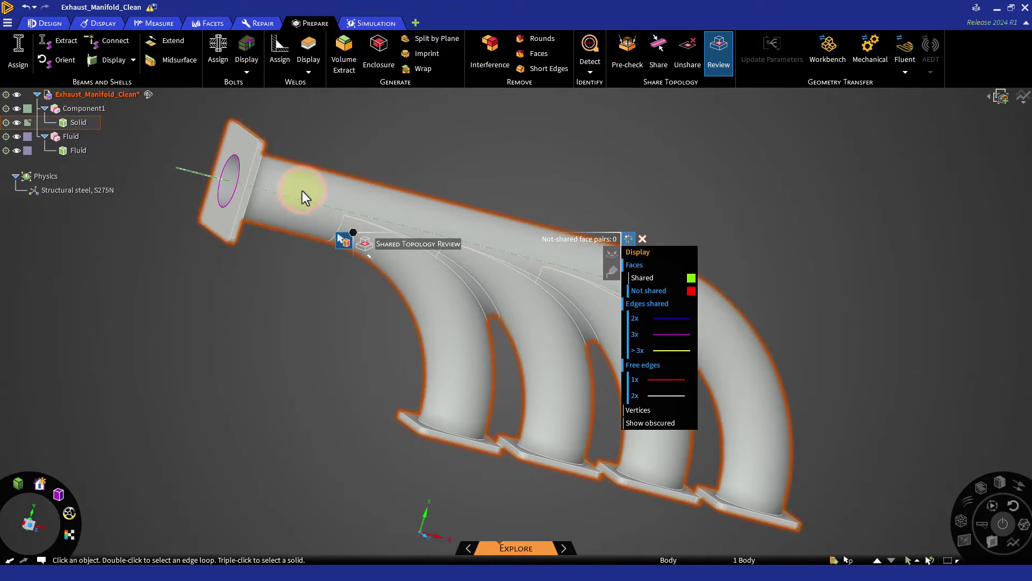
pyautogui.click(228, 183)
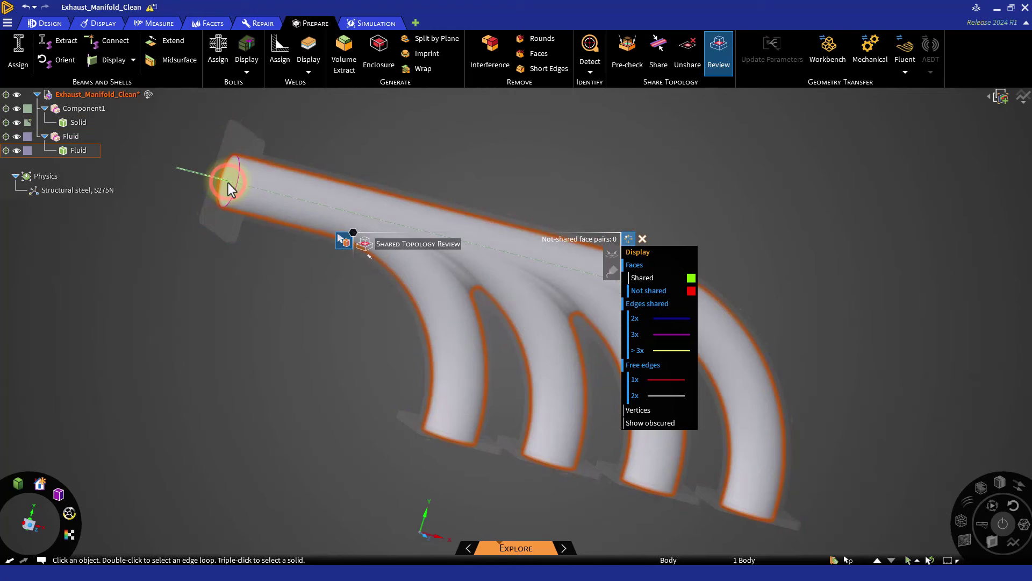
pyautogui.click(266, 296)
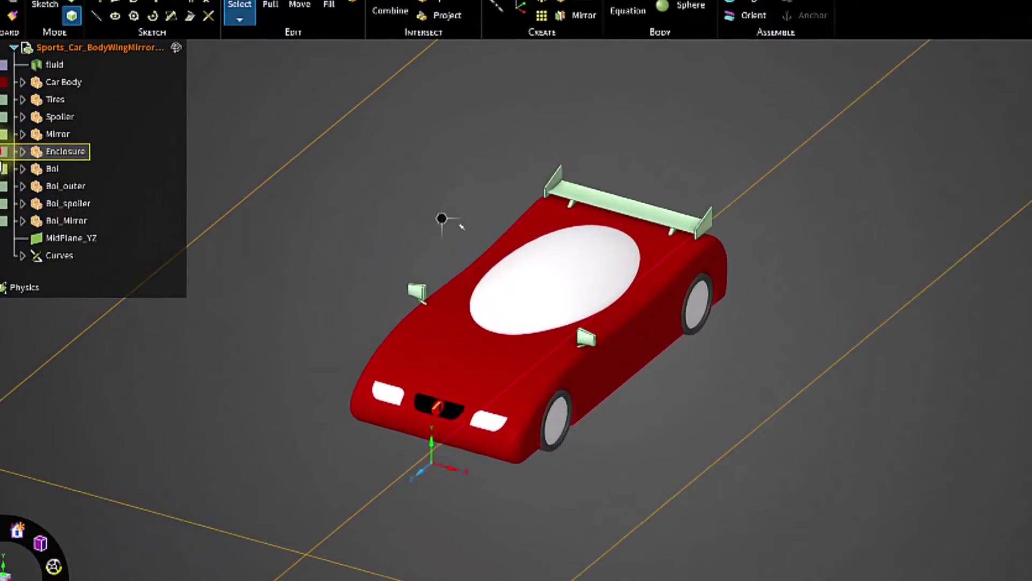
# - Show the Enclosure component in the sports car model and examine how it surrounds the car
pyautogui.click(3, 151)
pyautogui.scroll(-5, 237, 403)
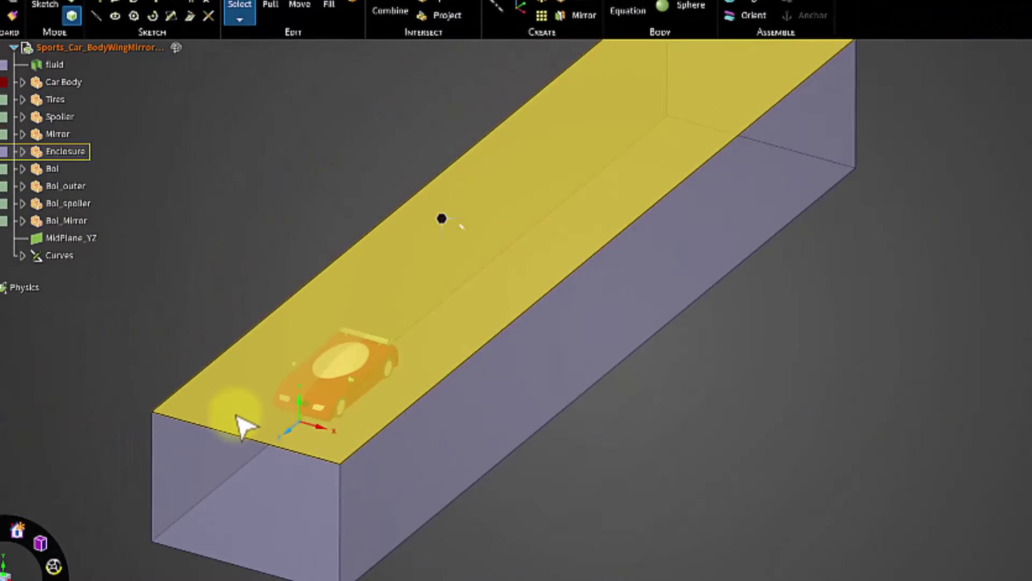
pyautogui.scroll(-2, 237, 425)
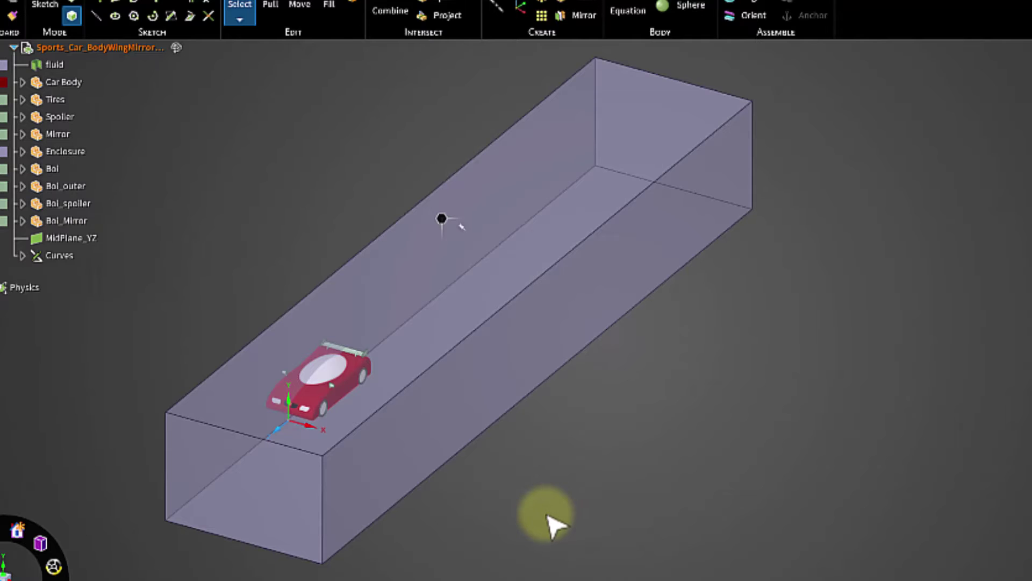
pyautogui.moveTo(550, 517)
pyautogui.mouseDown(button='middle')
pyautogui.moveTo(672, 503)
pyautogui.moveTo(556, 486)
pyautogui.moveTo(559, 519)
pyautogui.mouseUp(button='middle')
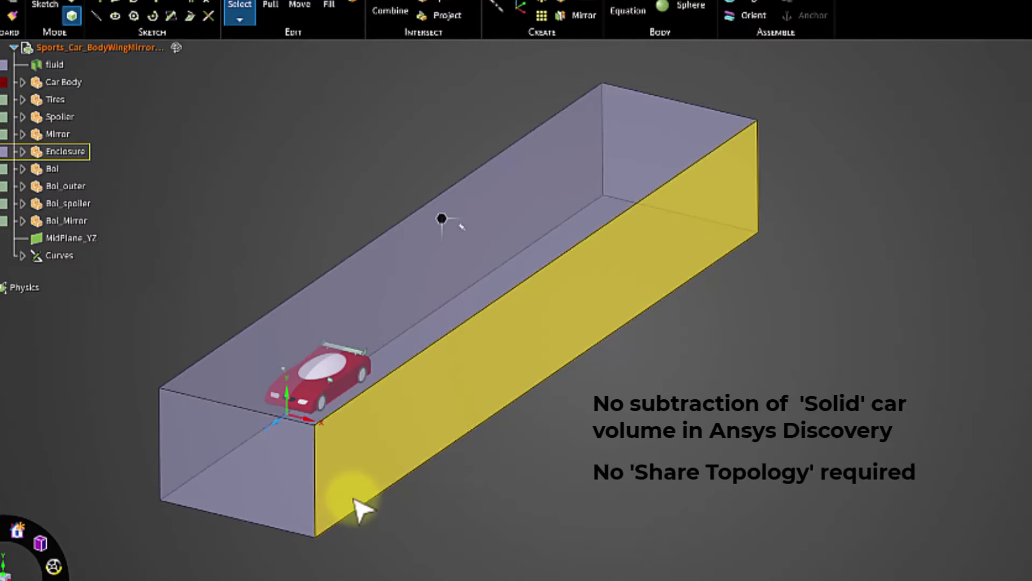
pyautogui.scroll(2, 269, 474)
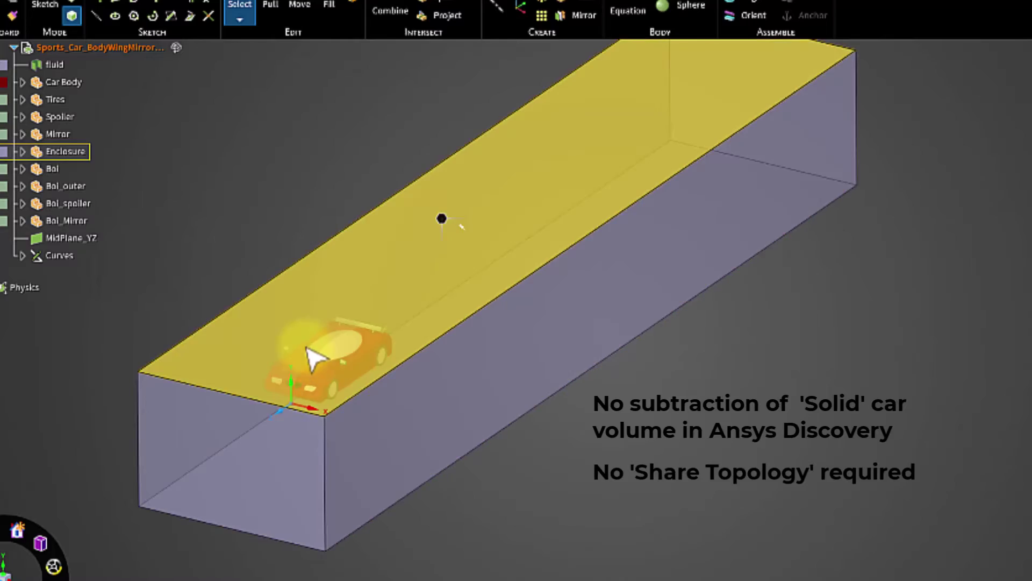
pyautogui.scroll(-2, 546, 501)
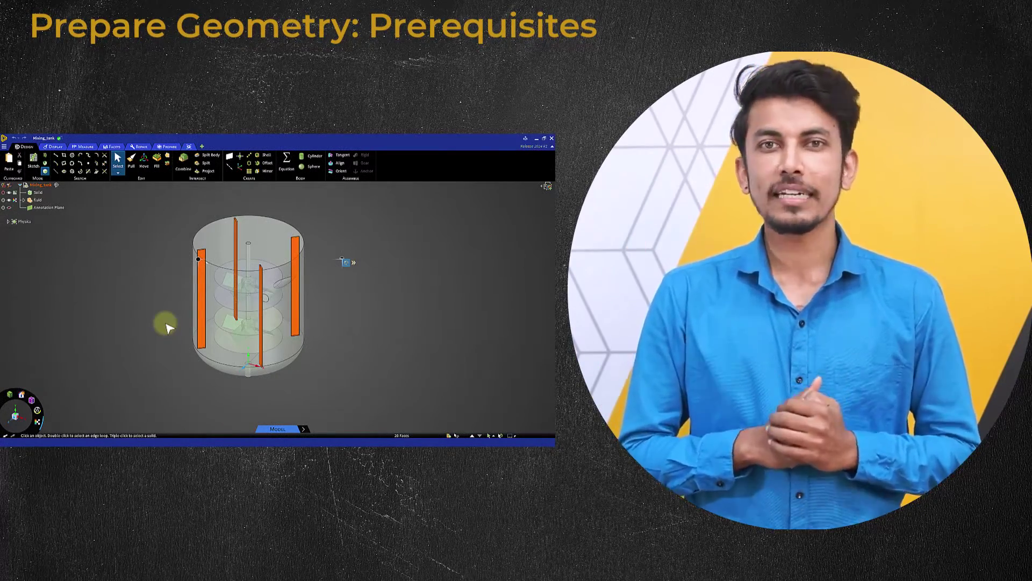
pyautogui.moveTo(168, 328); pyautogui.dragTo(139, 334, button='middle')
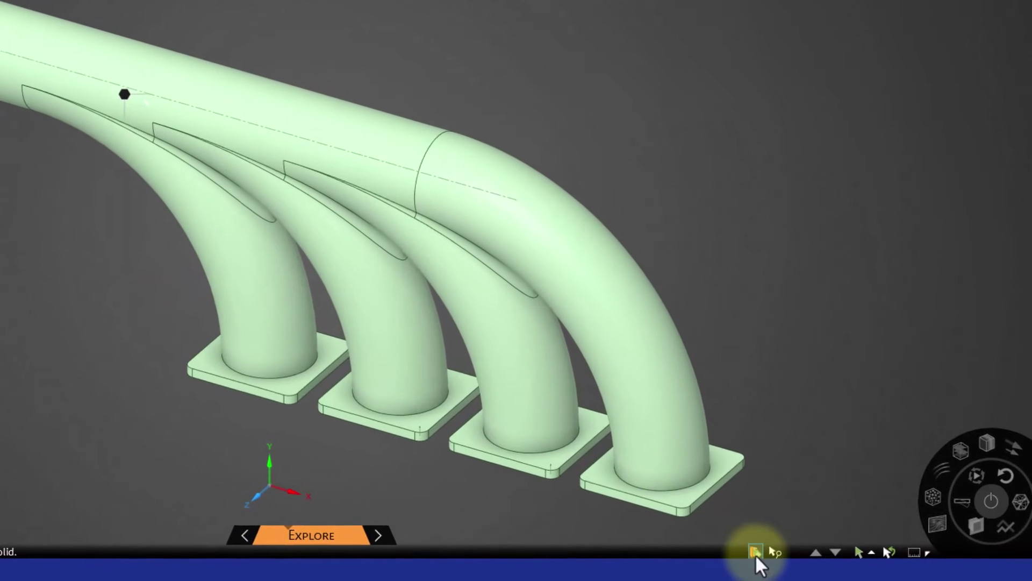
# - Open the list of named selections for the exhaust manifold
pyautogui.click(834, 559)
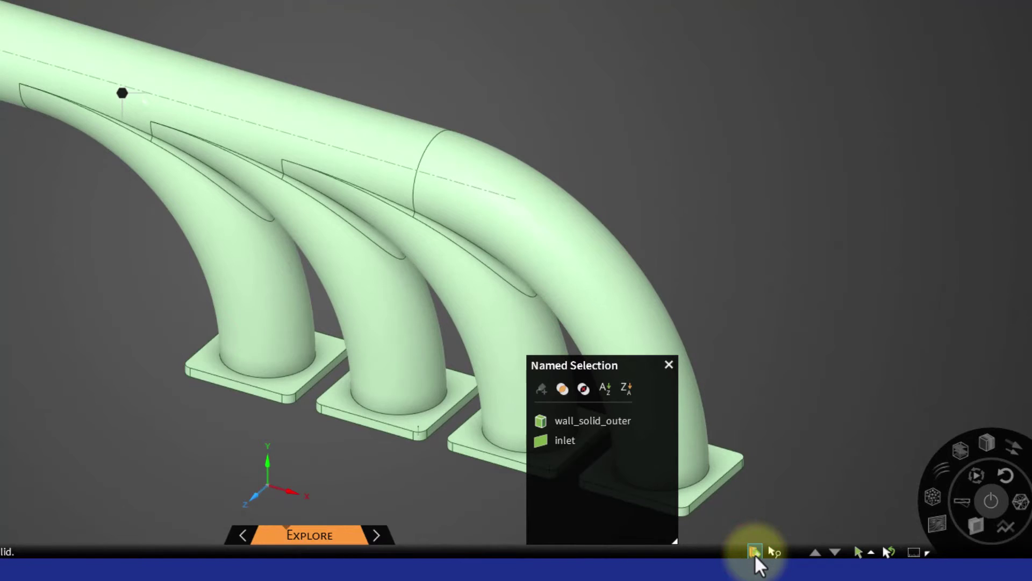
pyautogui.click(568, 421)
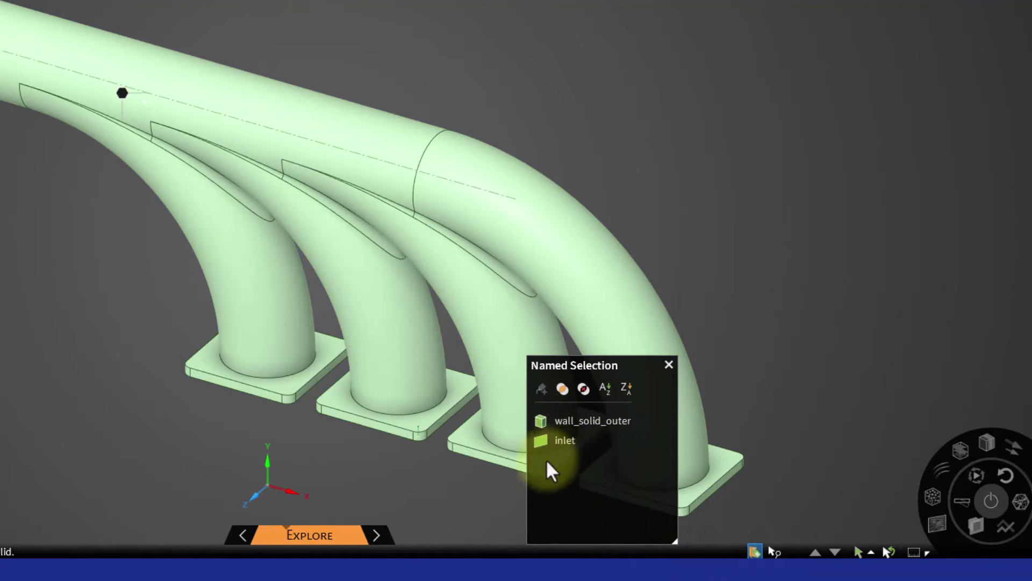
pyautogui.click(44, 477)
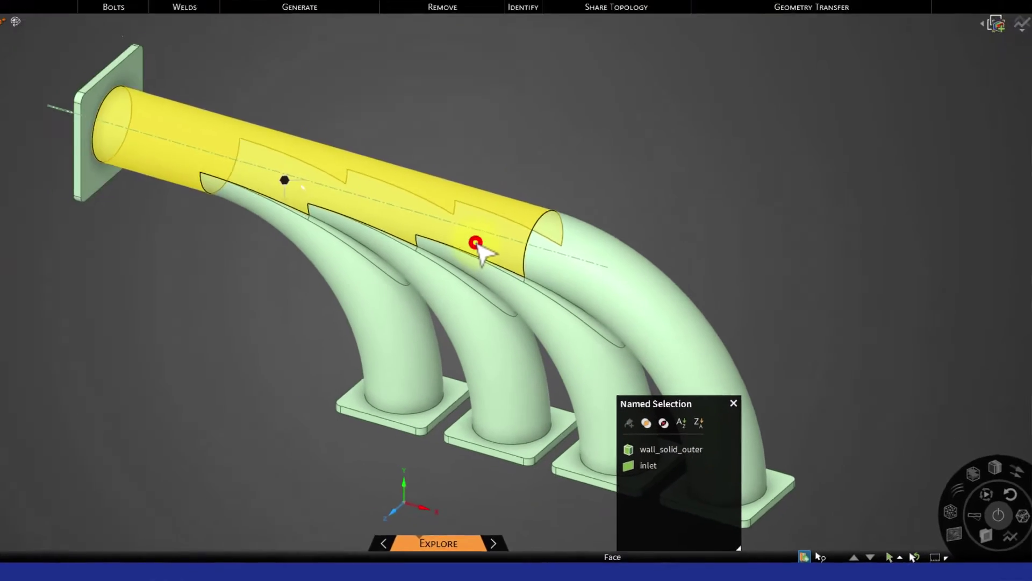
# - Select the connected outer pipe faces of the Solid body and try to create a named selection from them
pyautogui.doubleClick(358, 170)
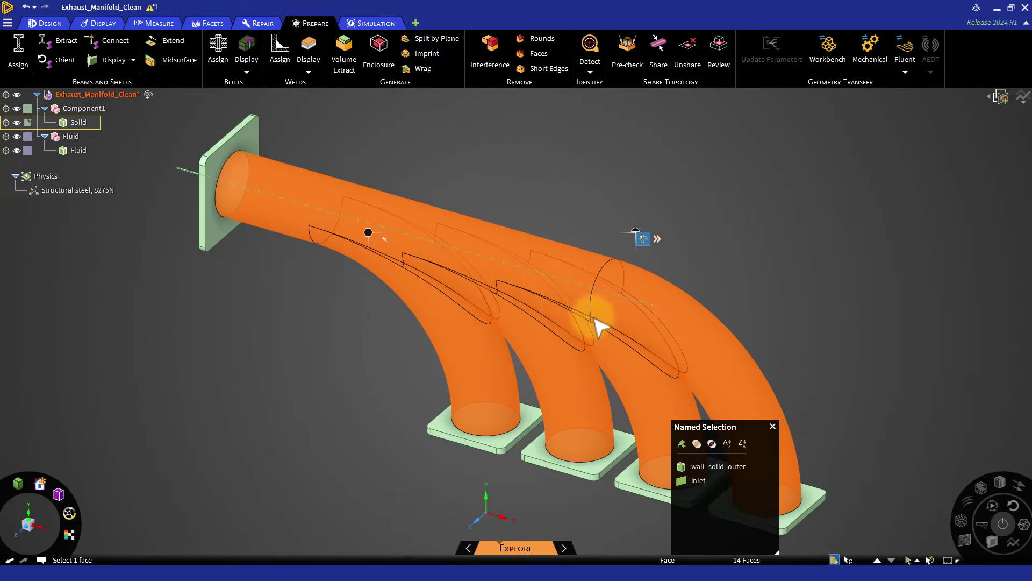
pyautogui.click(681, 444)
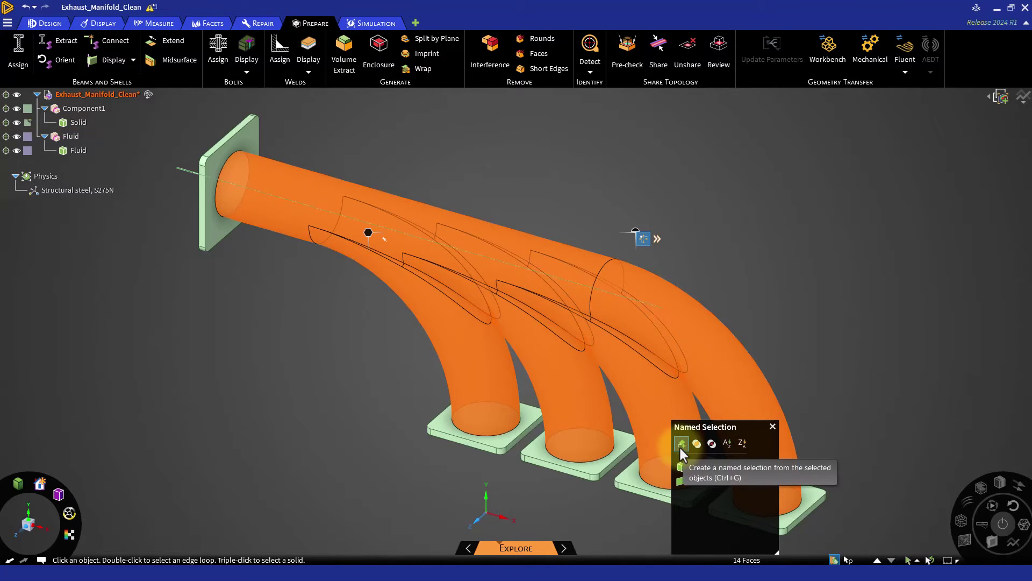
pyautogui.click(247, 445)
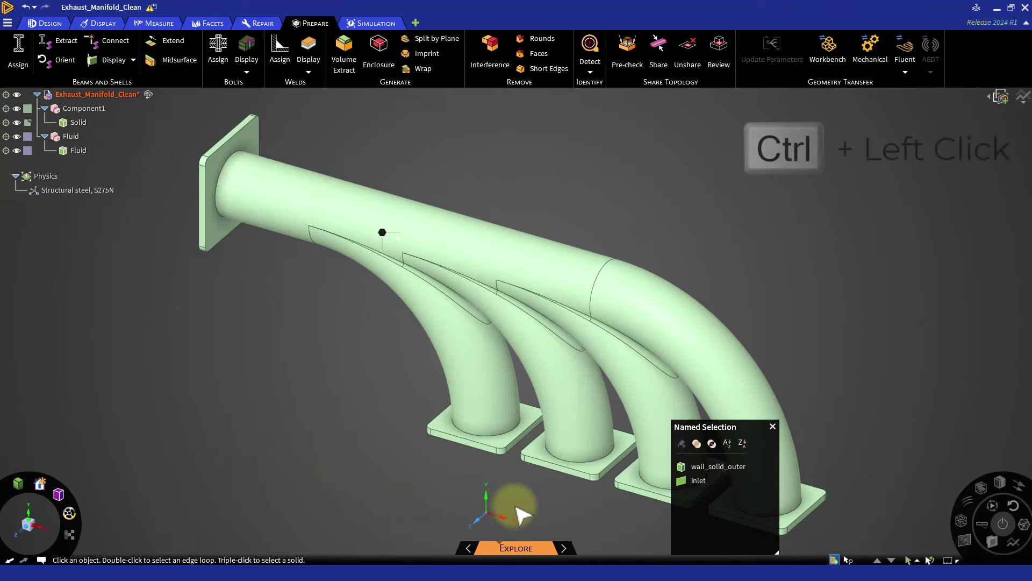
# - Create a named selection called outlet from the four circular fluid faces at the ends of the branch pipes
pyautogui.moveTo(519, 513); pyautogui.dragTo(491, 404, button='middle')
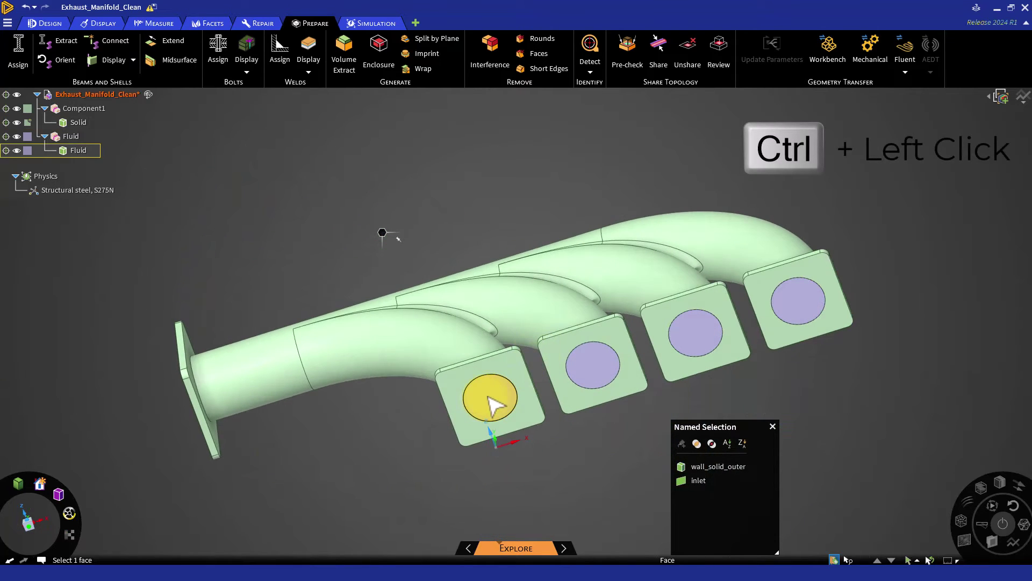
pyautogui.keyDown('ctrl'); pyautogui.click(490, 400); pyautogui.keyUp('ctrl')
pyautogui.keyDown('ctrl'); pyautogui.click(603, 382); pyautogui.keyUp('ctrl')
pyautogui.keyDown('ctrl'); pyautogui.click(680, 342); pyautogui.keyUp('ctrl')
pyautogui.keyDown('ctrl'); pyautogui.click(807, 317); pyautogui.keyUp('ctrl')
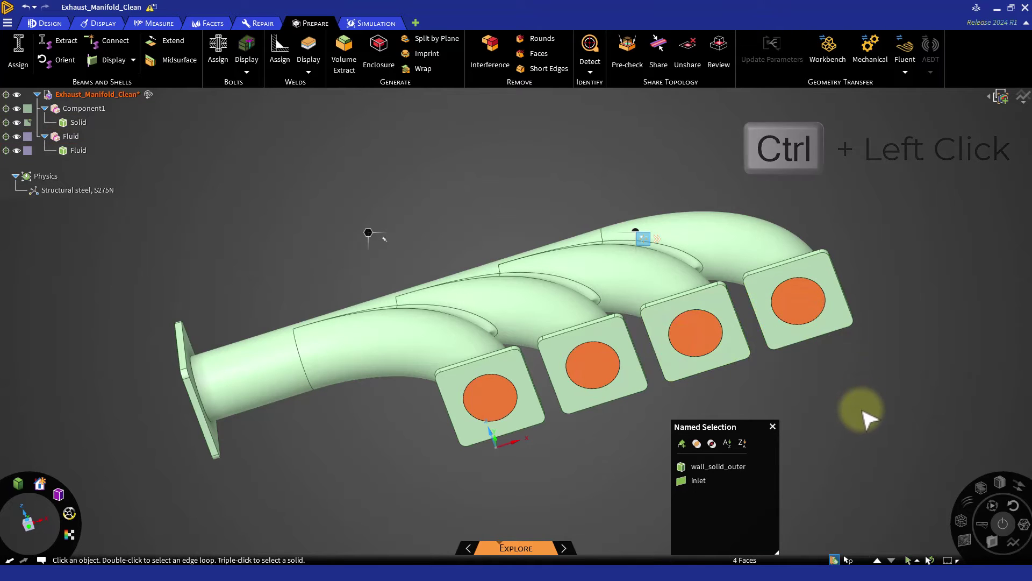
pyautogui.click(683, 443)
pyautogui.write('outlet')
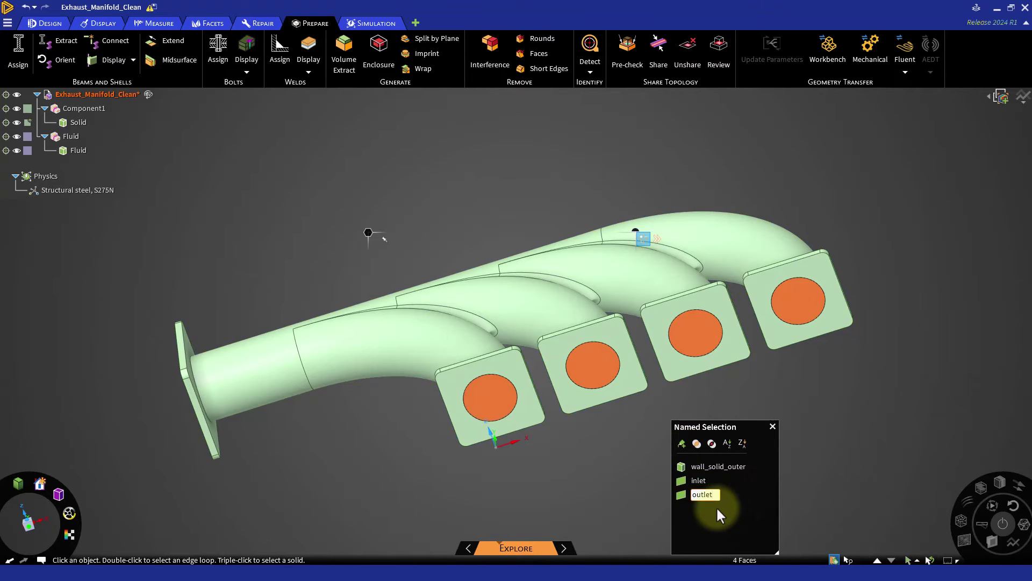
pyautogui.click(717, 506)
pyautogui.click(880, 498)
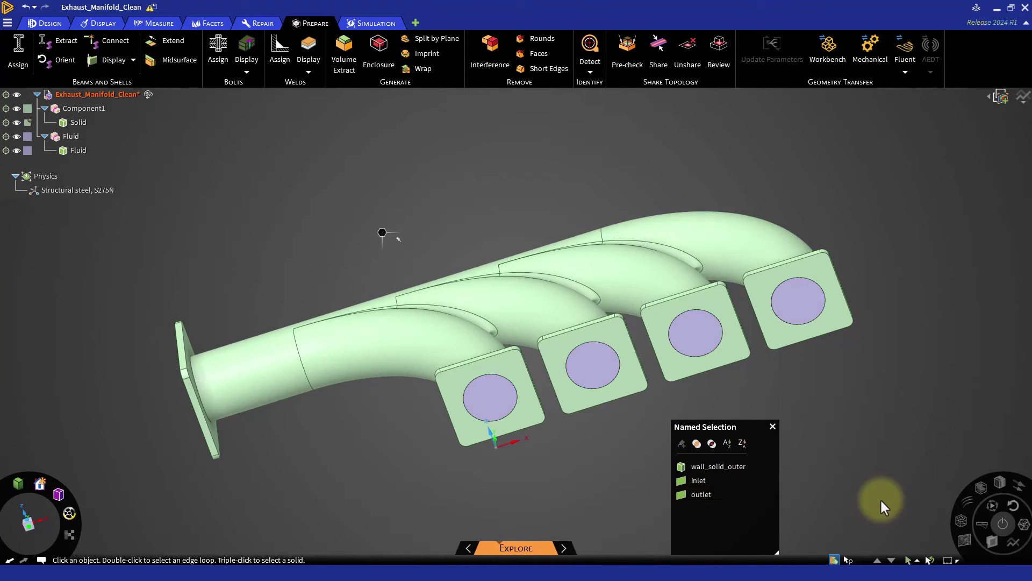